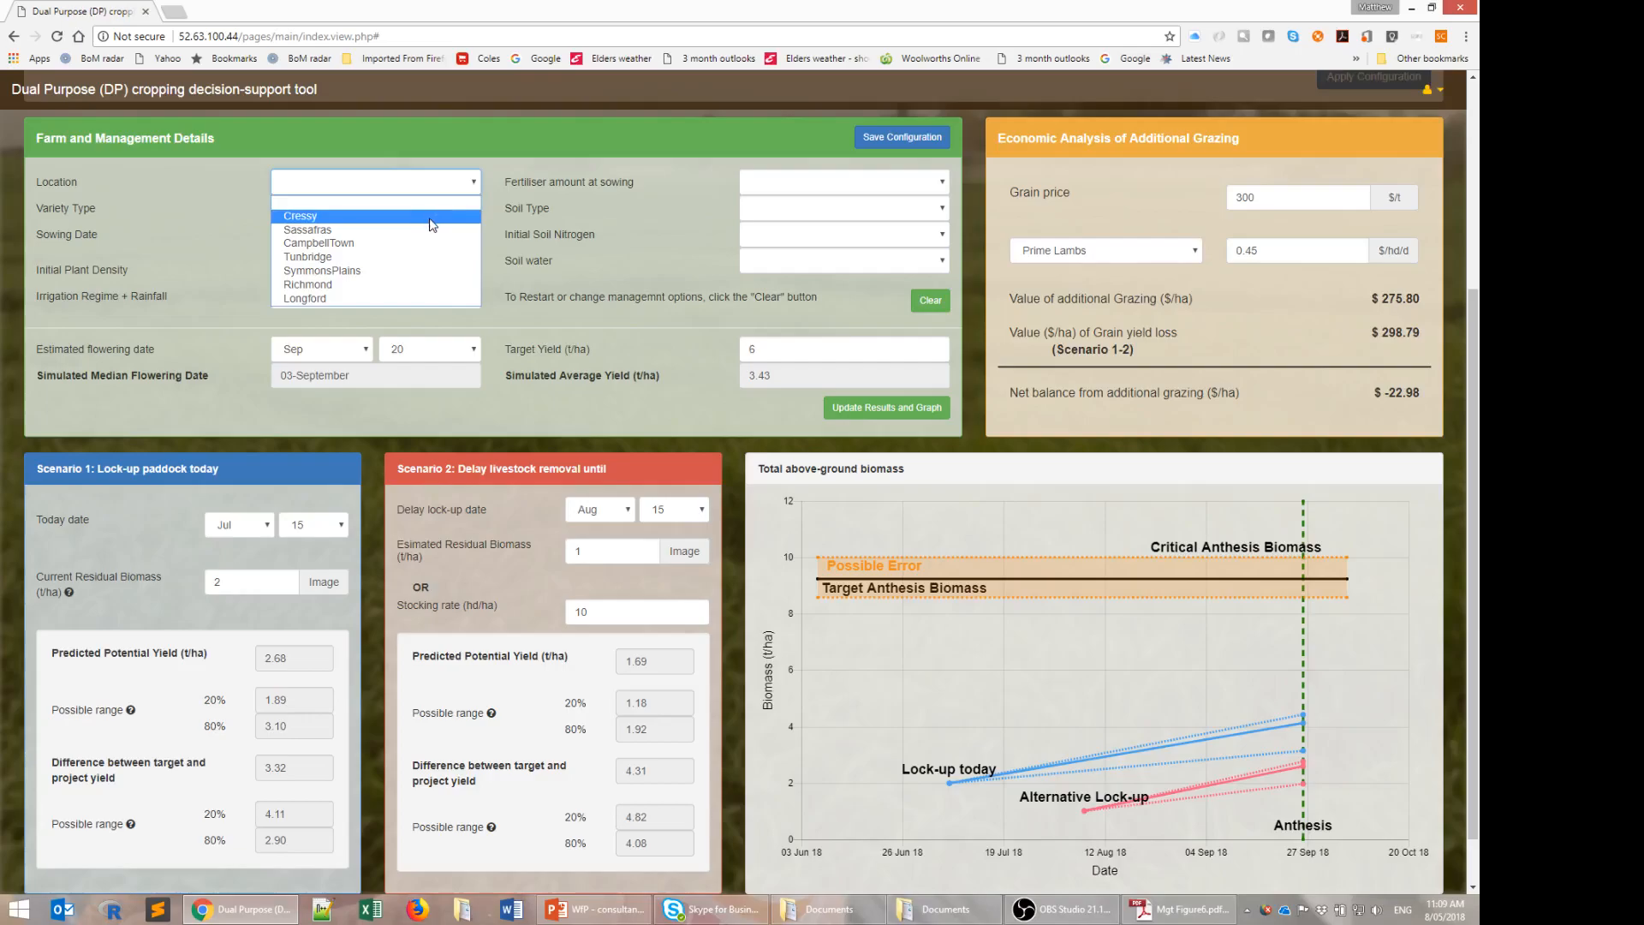
Set the location to Tunbridge, the variety type to Winter canola (e.g. Tarus, Hyola 971) and the sowing date to 01-Apr.
left_click(324, 258)
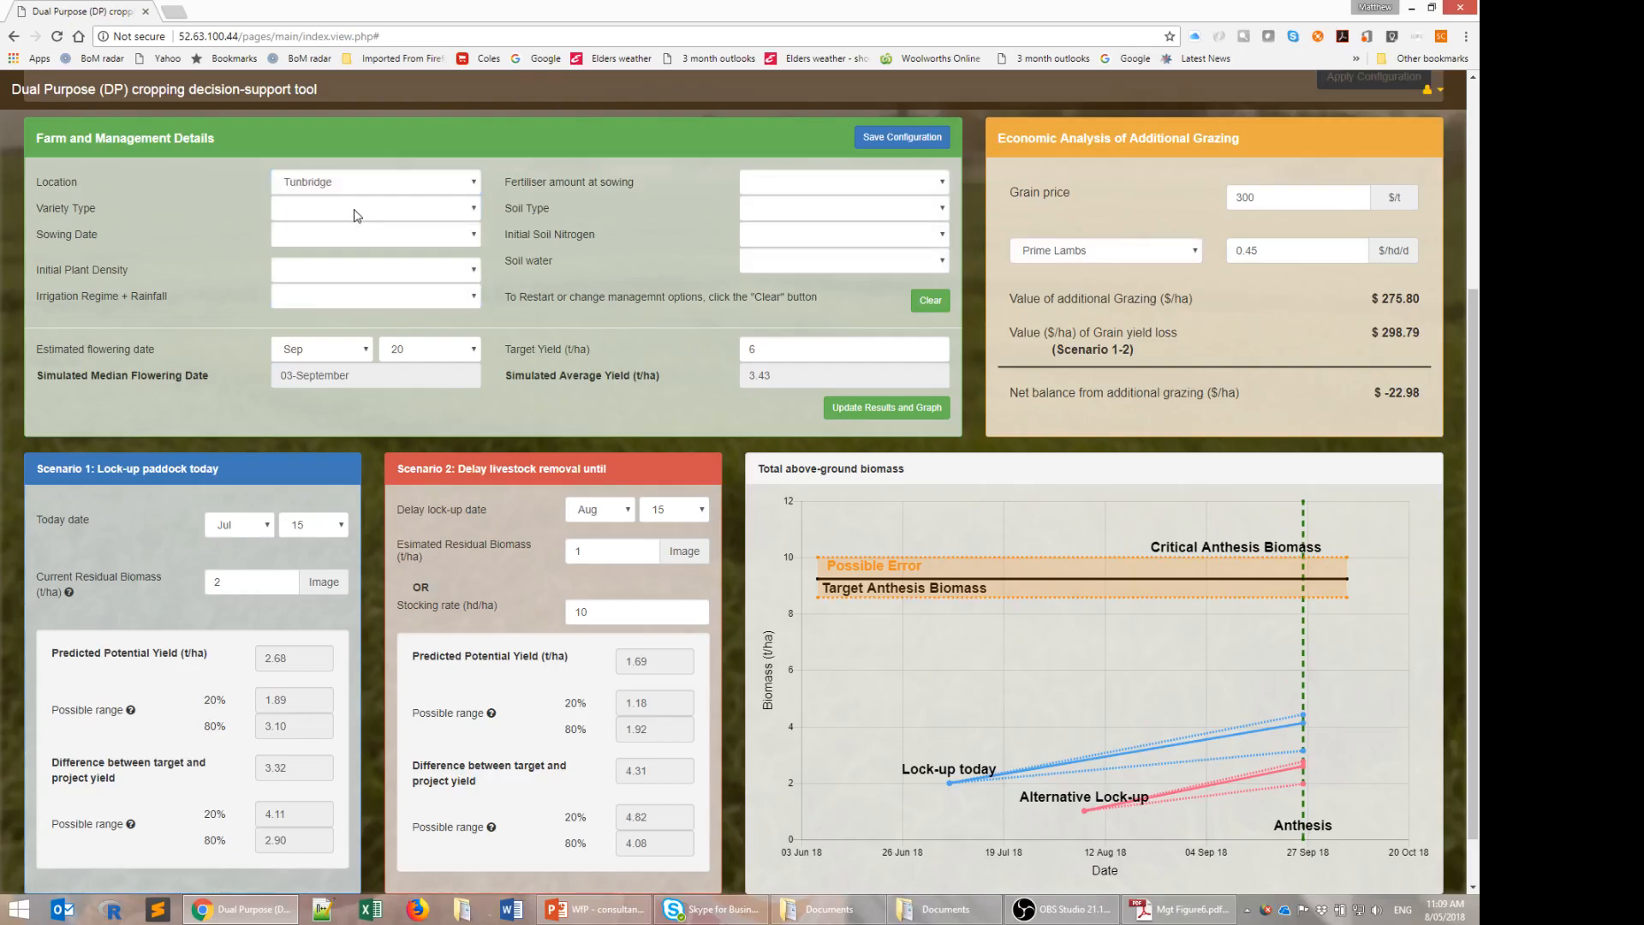
left_click(357, 211)
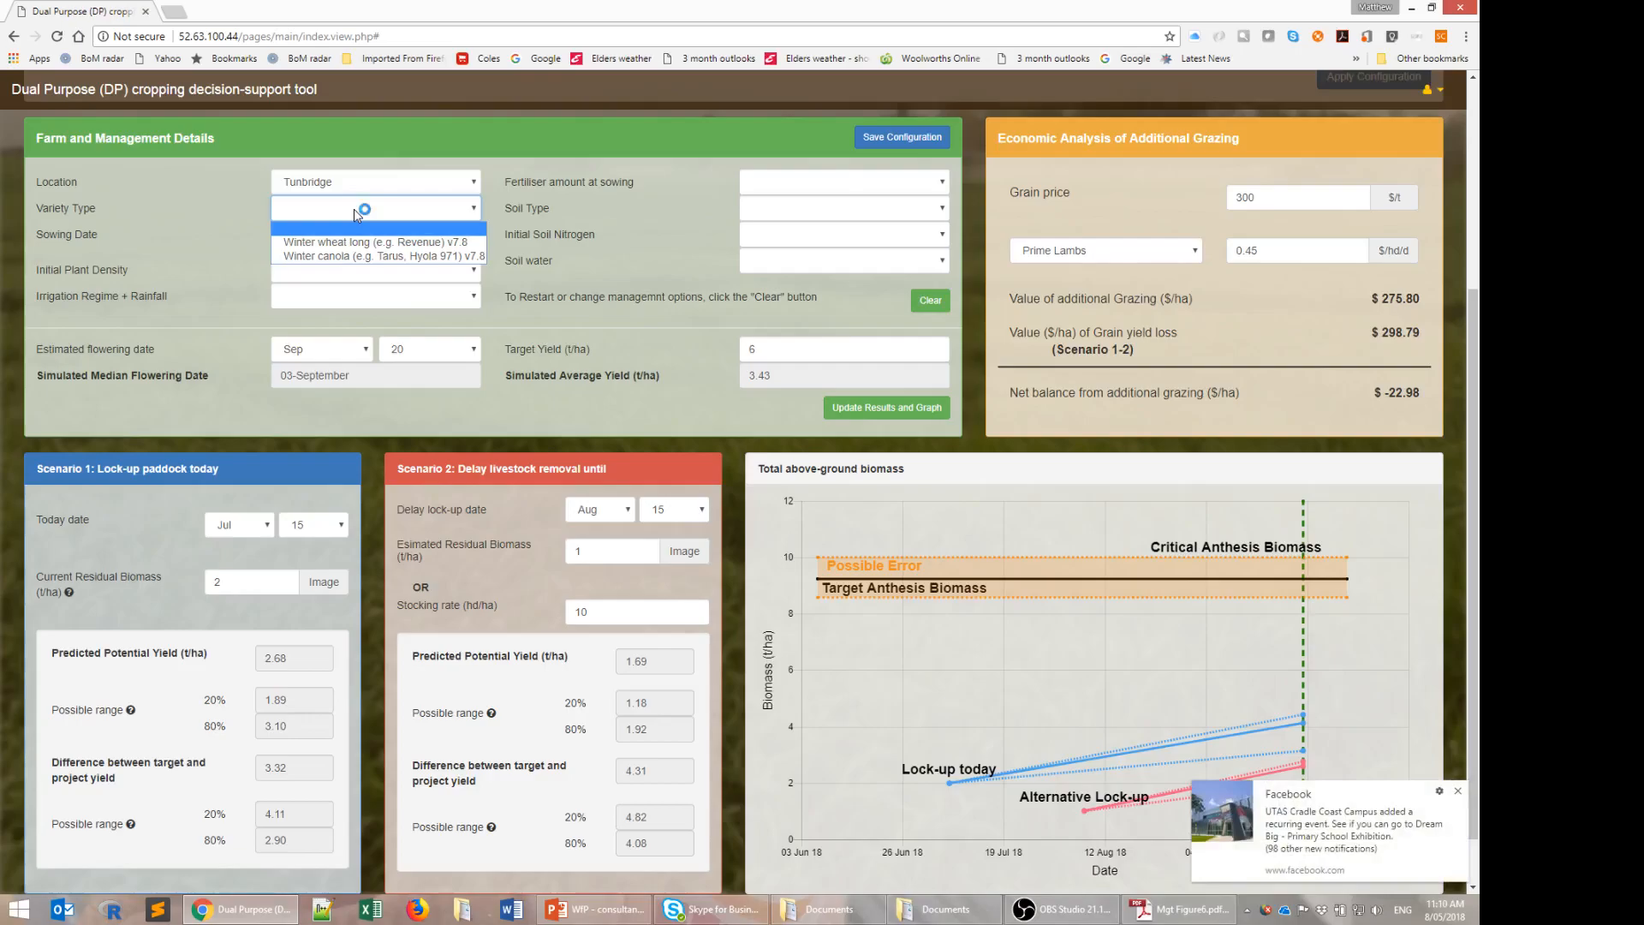
left_click(357, 256)
left_click(358, 237)
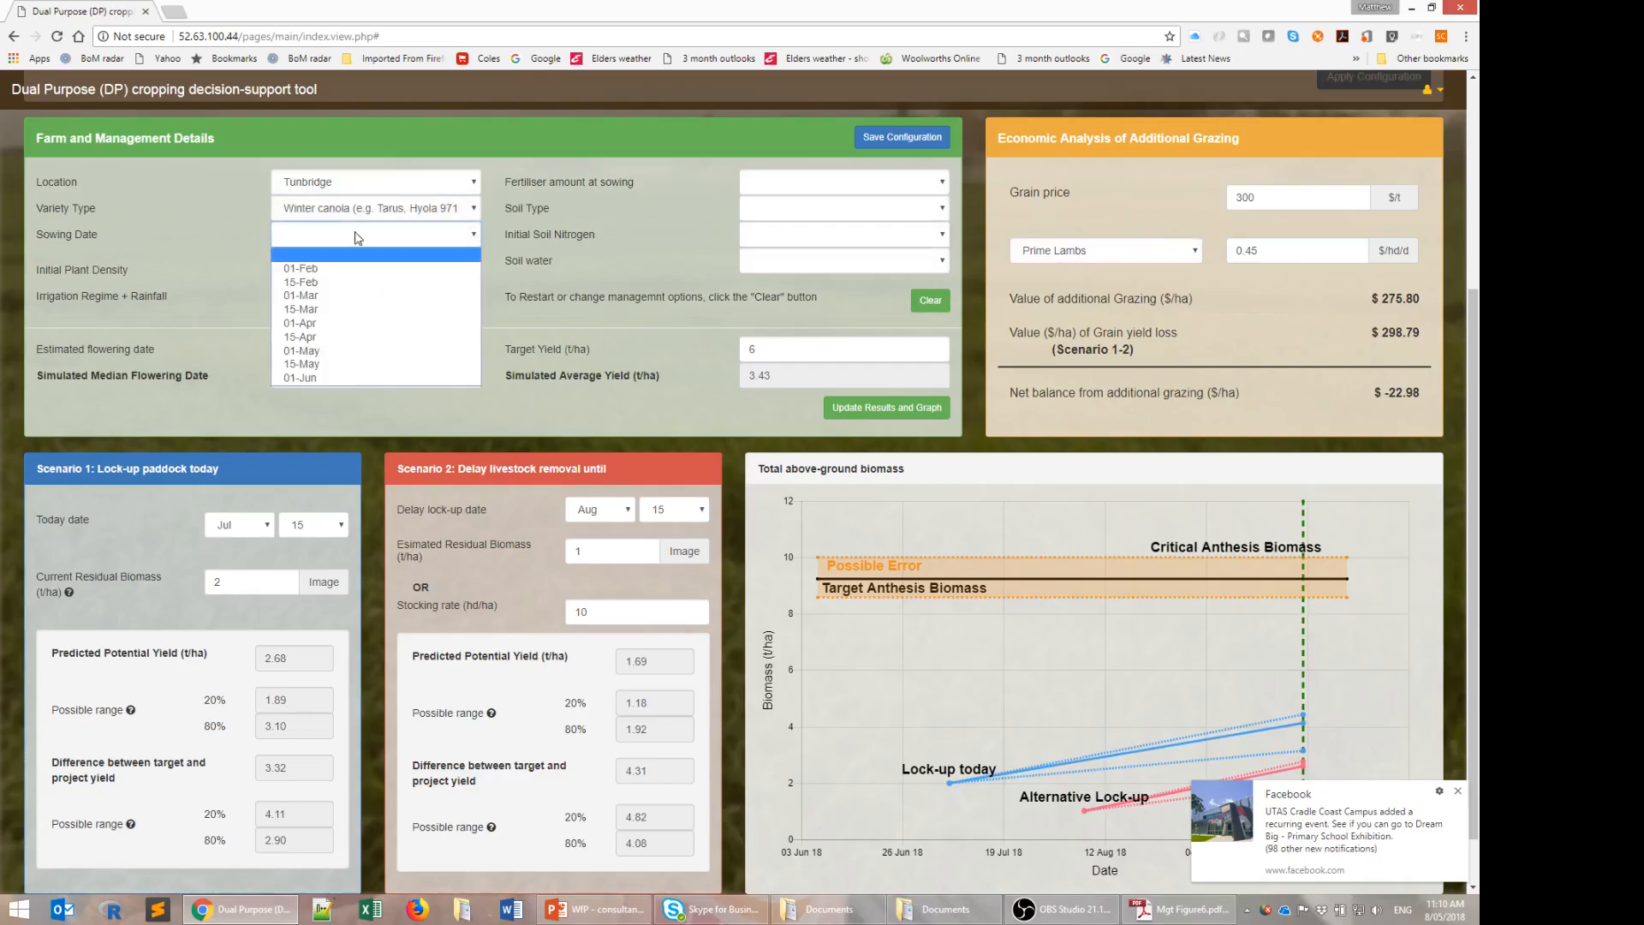
left_click(353, 324)
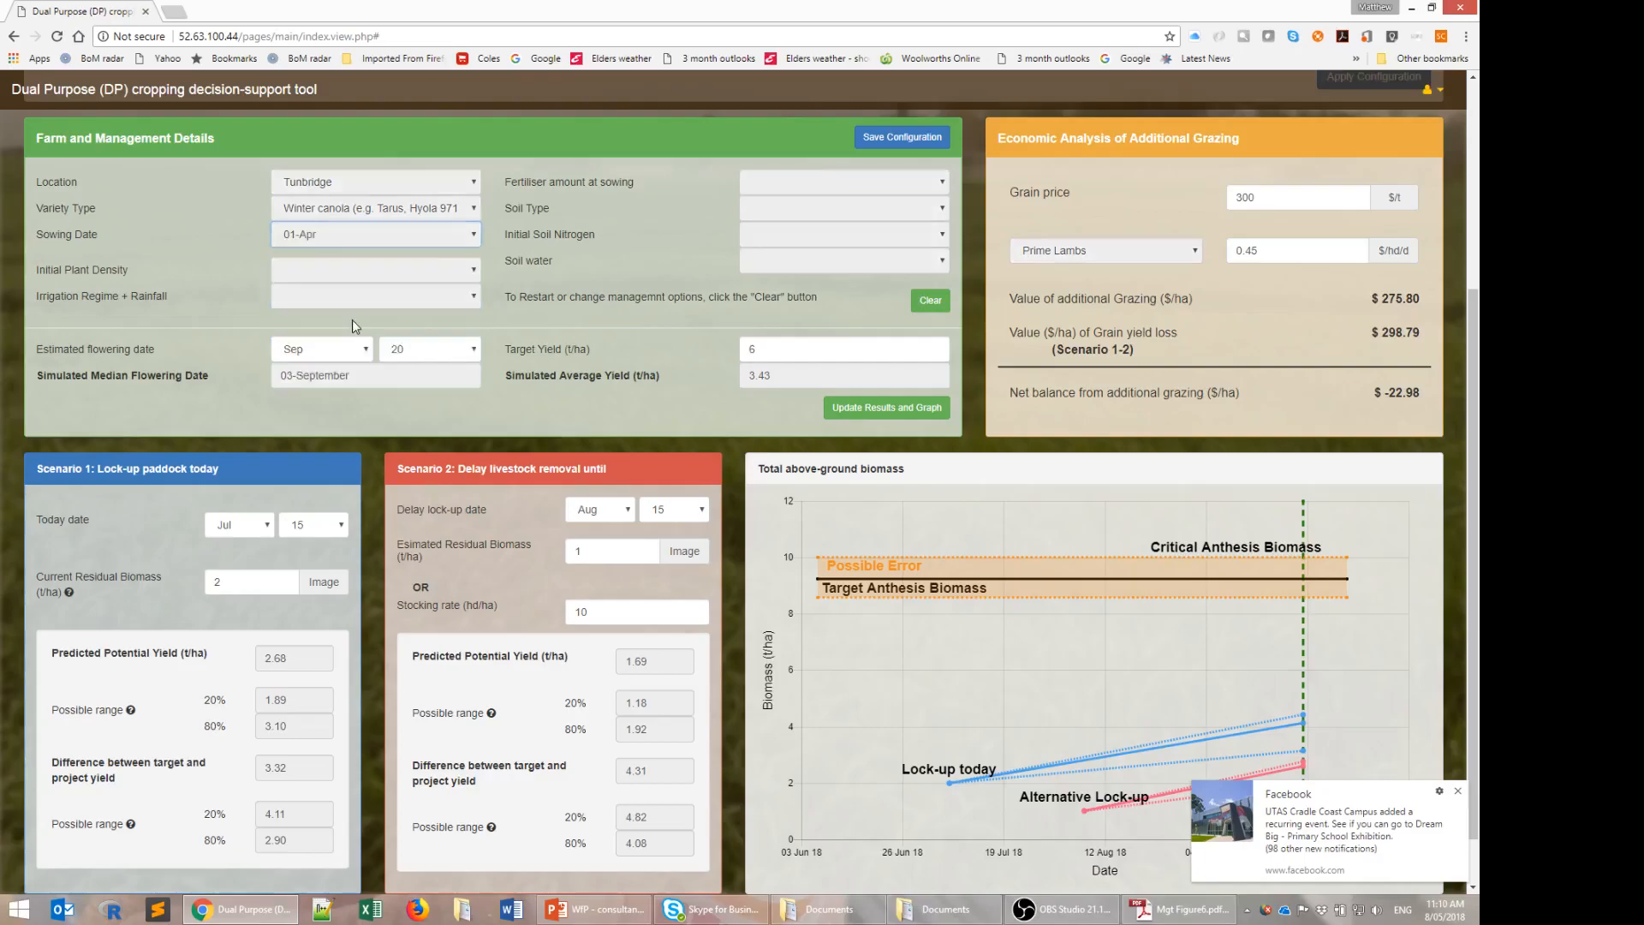
Set the initial plant density to 50 Plants/per/m2 and the irrigation regime to IP2 (apply 10 mm when required GS10~GS71).
left_click(390, 272)
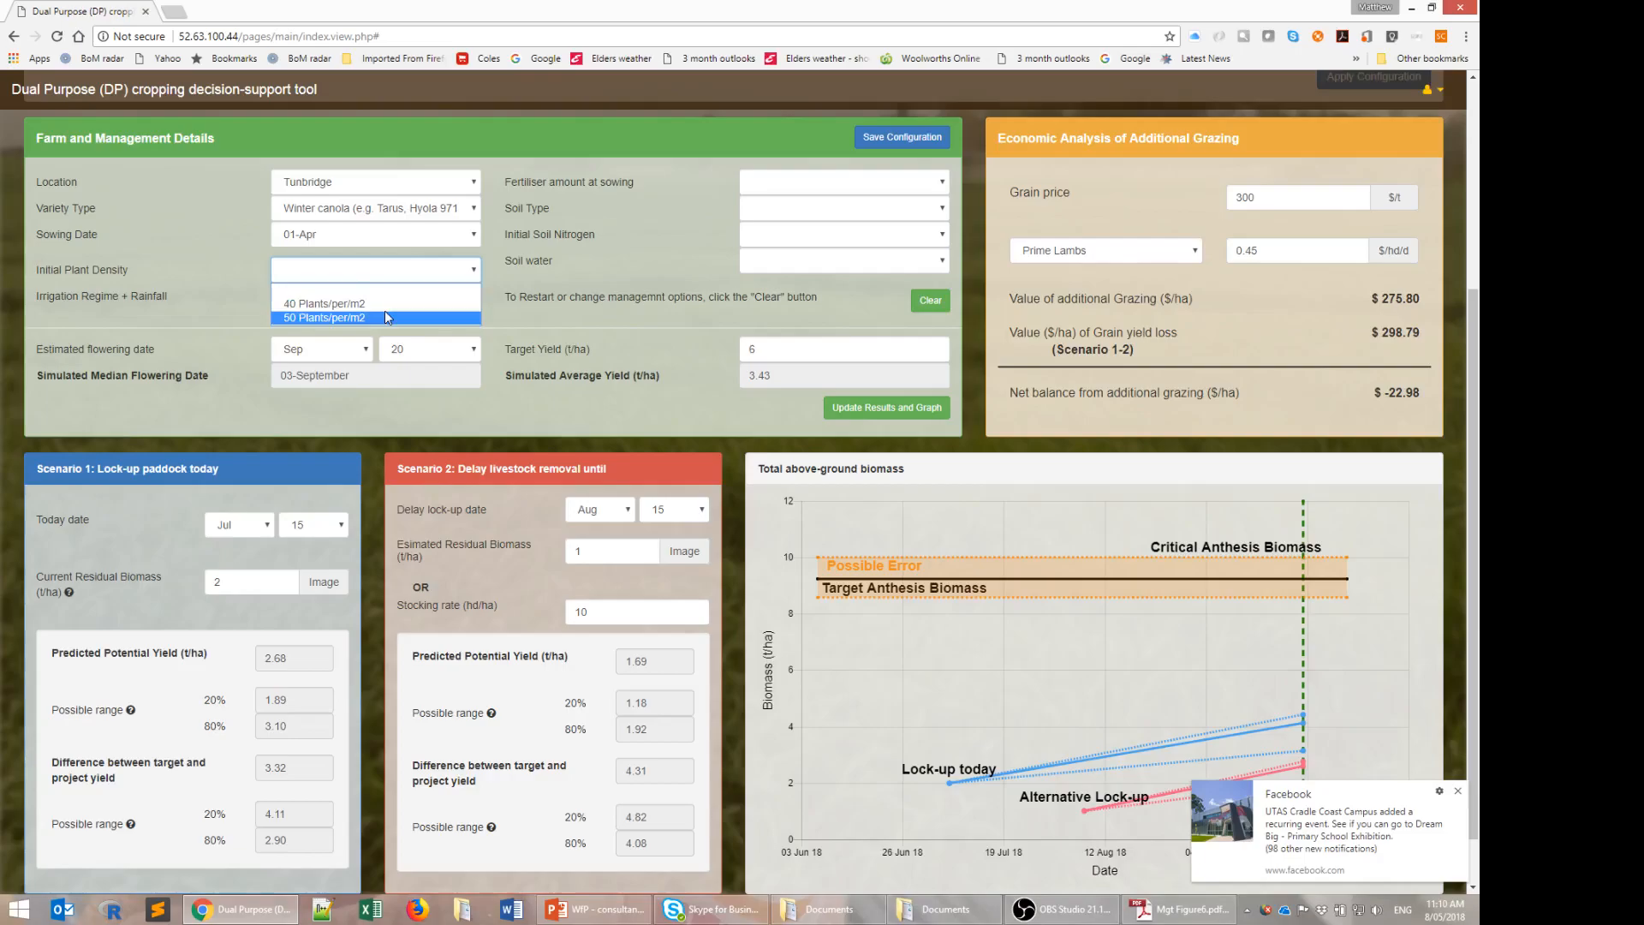
left_click(387, 318)
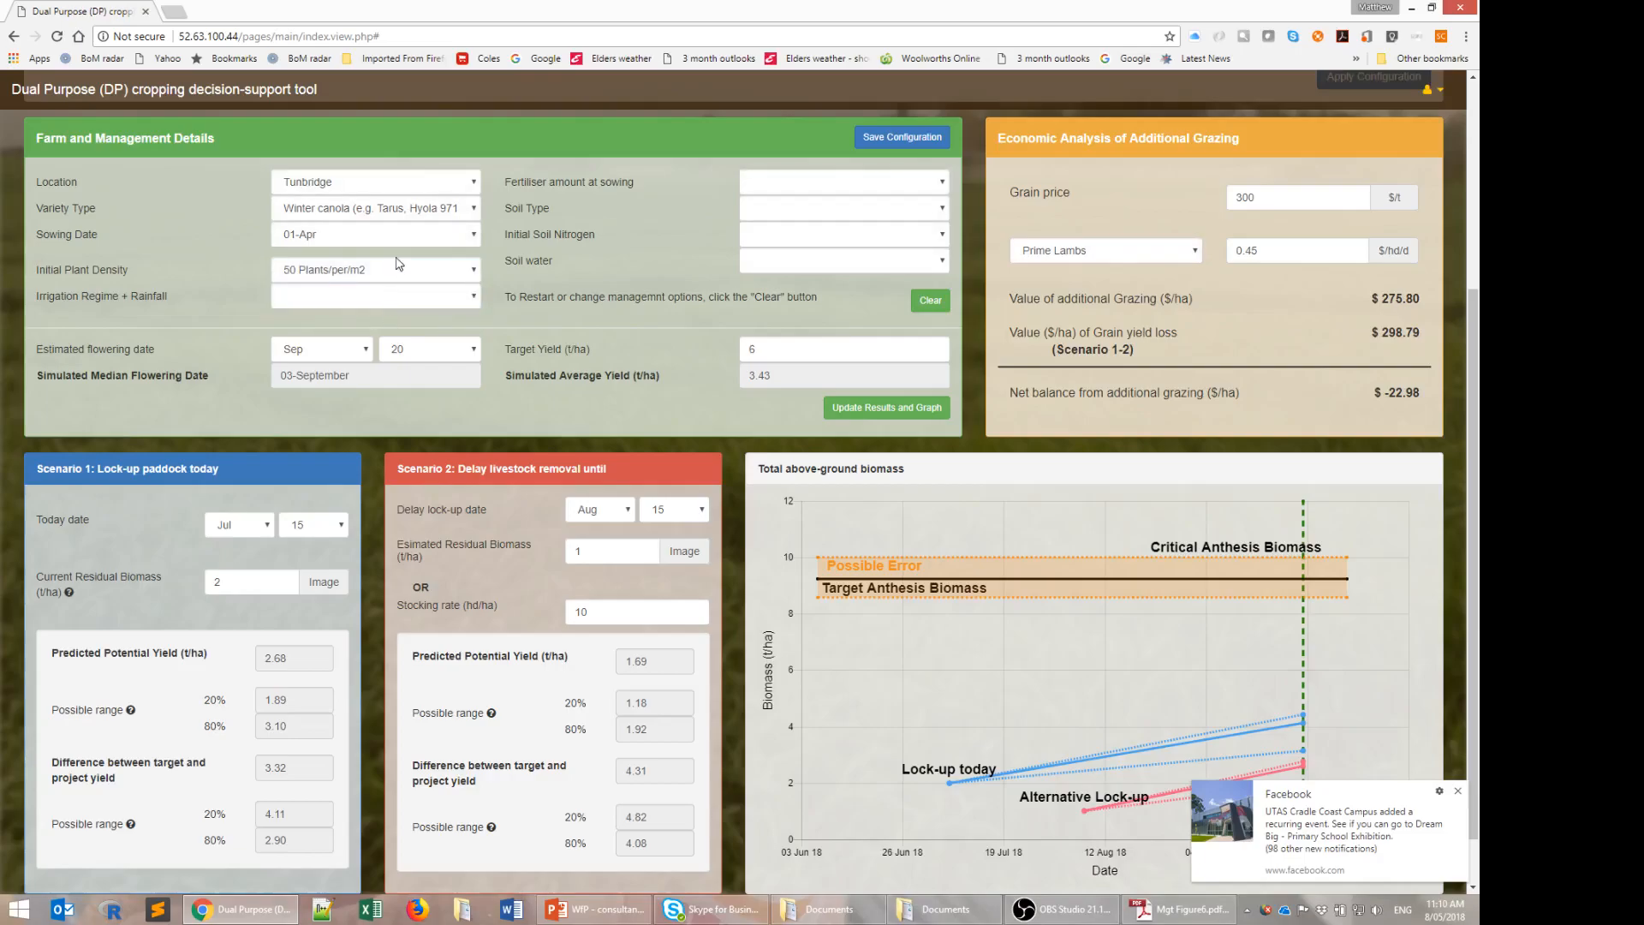
left_click(403, 295)
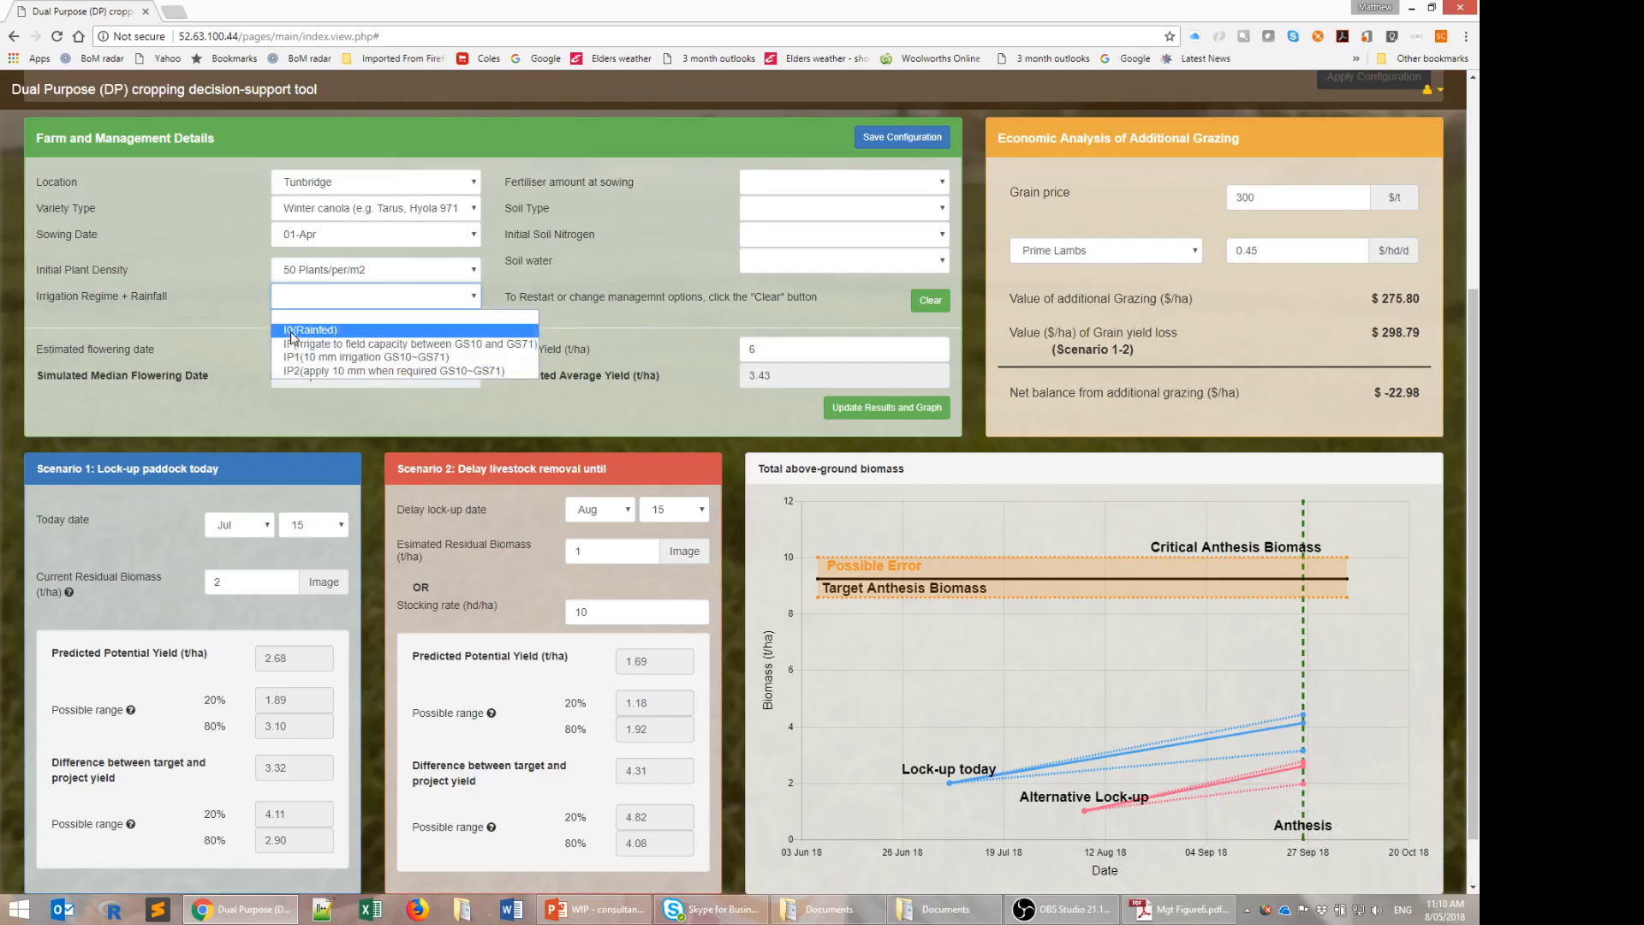
left_click(323, 373)
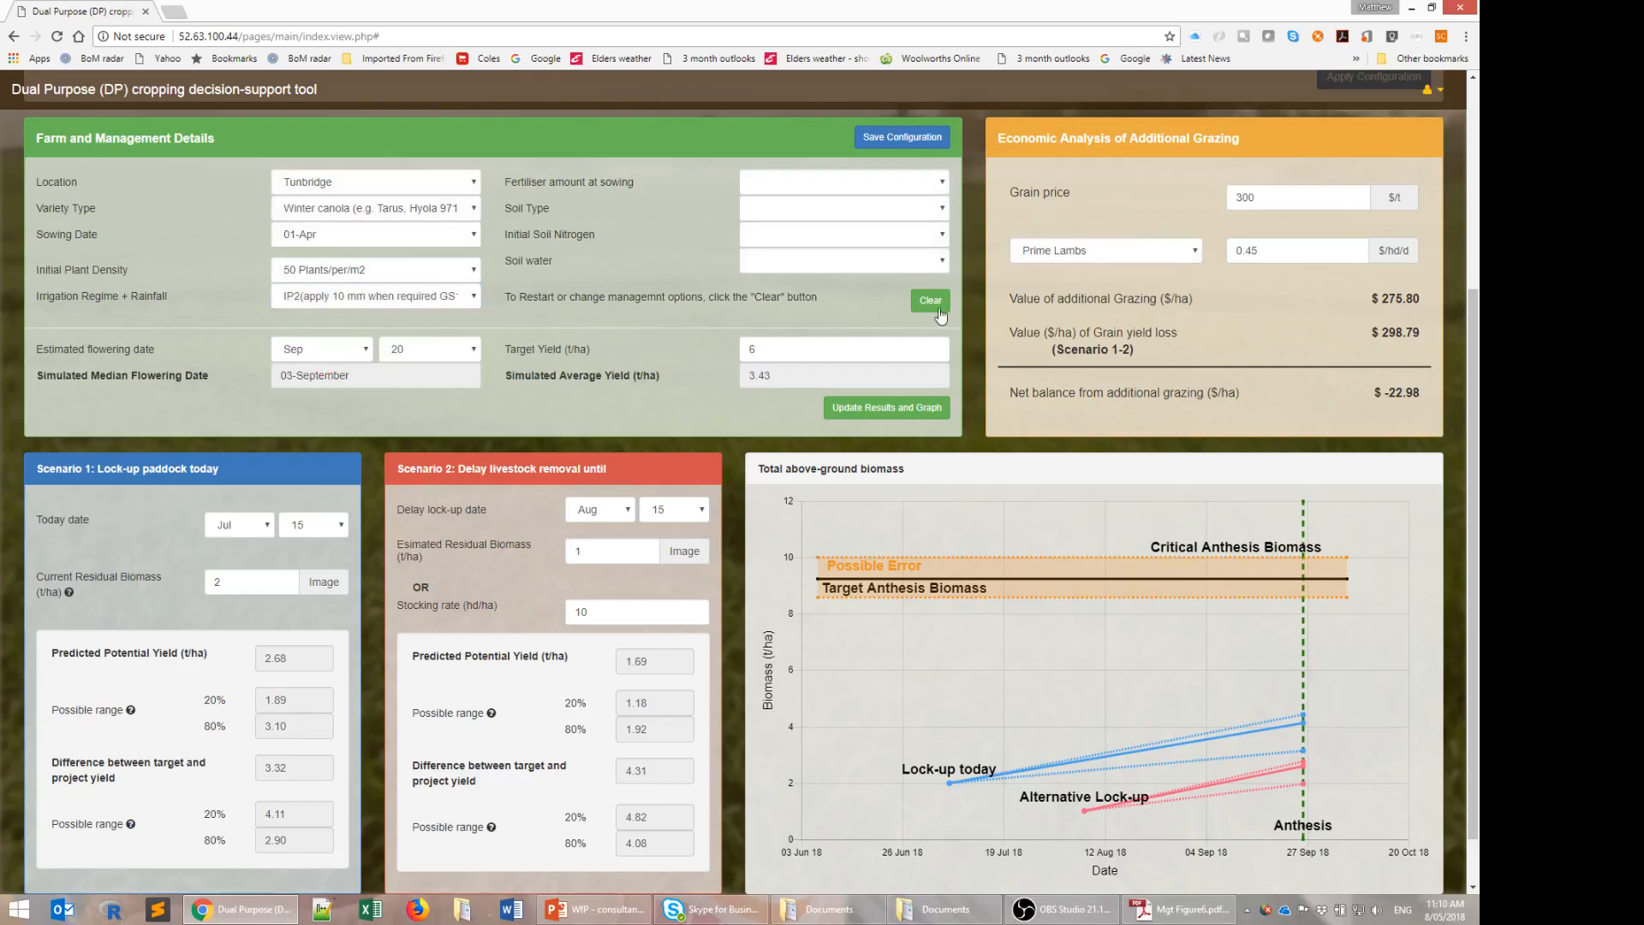
Set the fertiliser amount at sowing to 50 kg N/ha and the soil type to Clay Loam (Symons Plains, Tunbridge, Cressy).
left_click(782, 191)
left_click(786, 221)
left_click(784, 214)
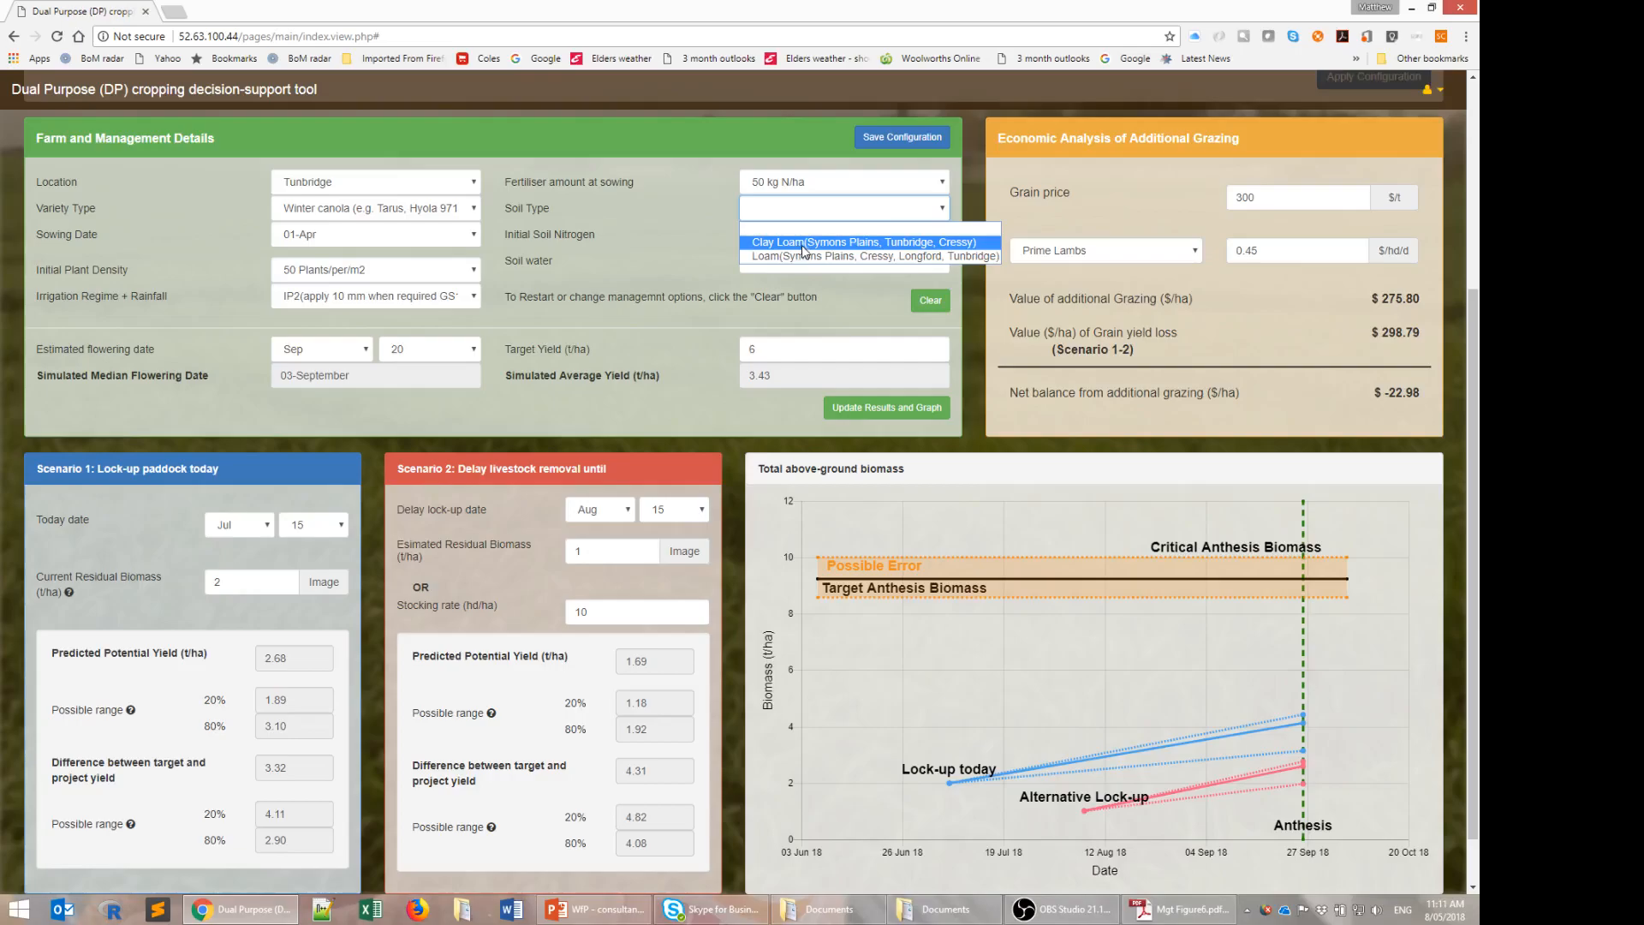
left_click(804, 243)
Set the initial soil nitrogen to Mid (64 ppm) and the soil water to Dry (0%).
left_click(803, 238)
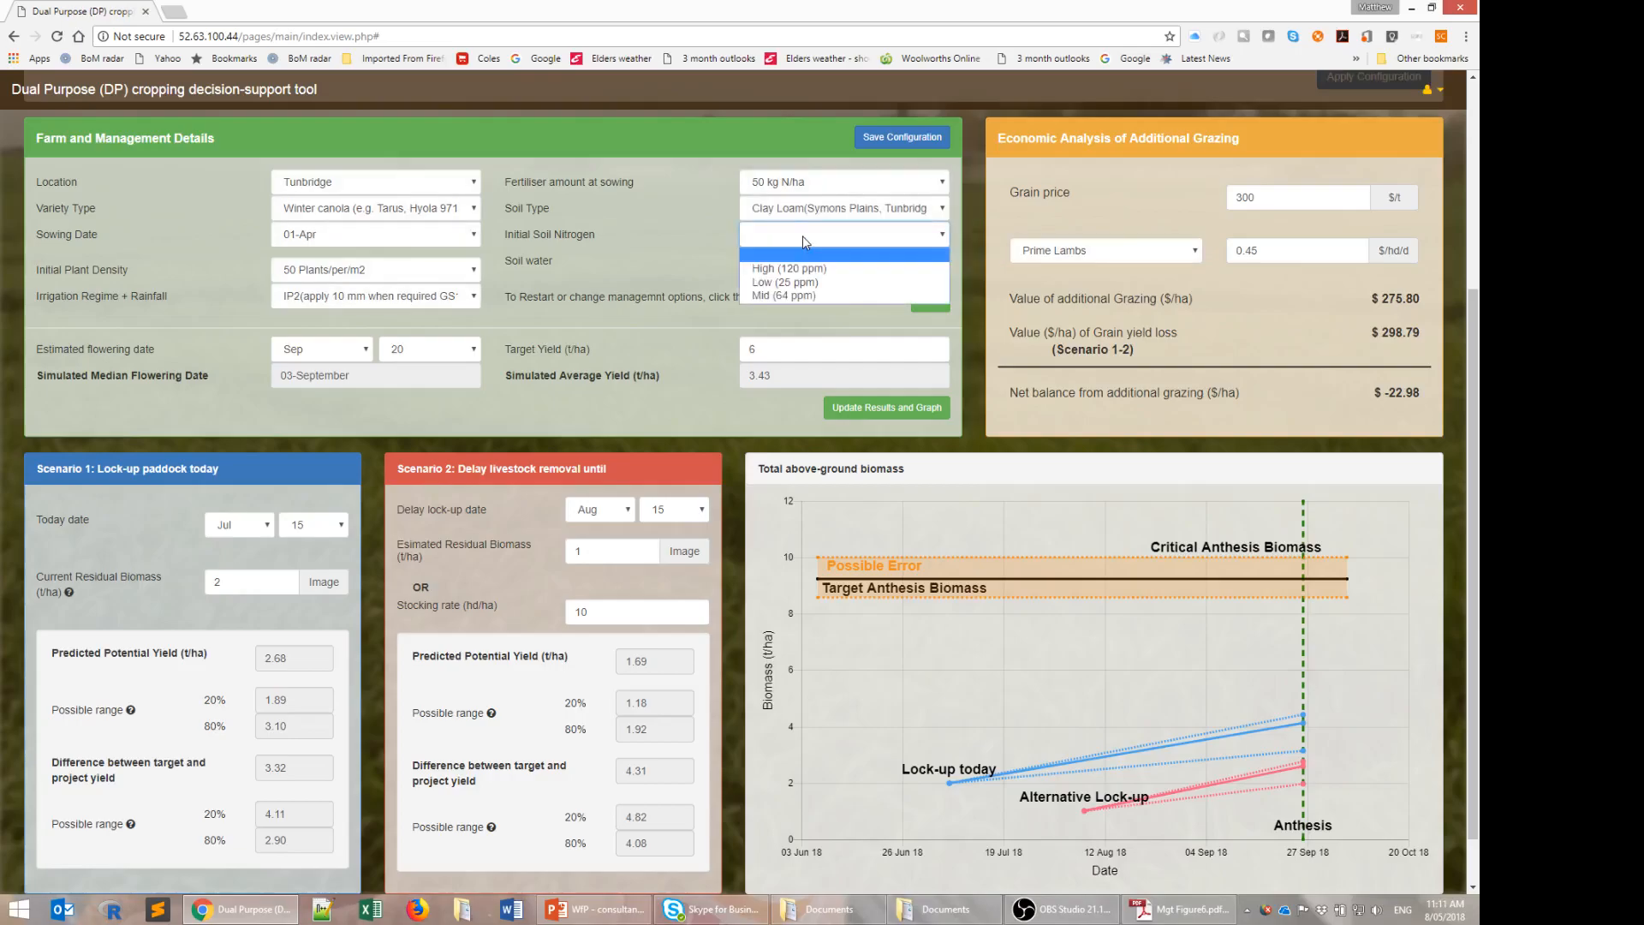
left_click(813, 296)
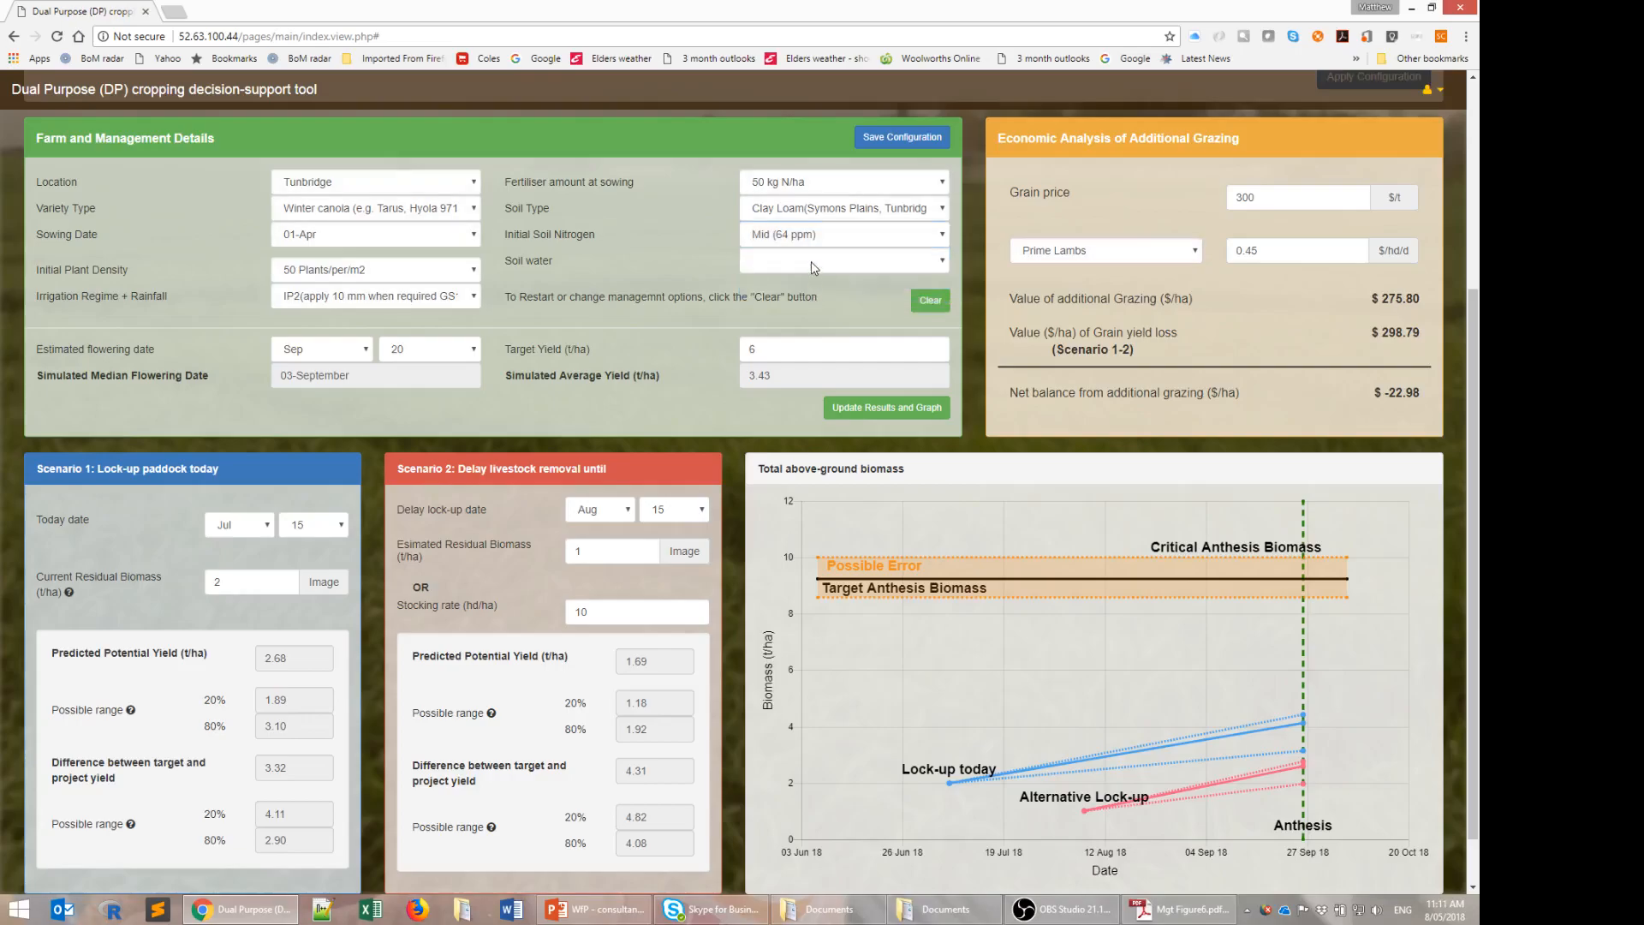
left_click(810, 260)
left_click(812, 293)
Enter a target yield of 6 t/ha and update the results and graph.
left_click_drag(751, 358, 741, 352)
type("6")
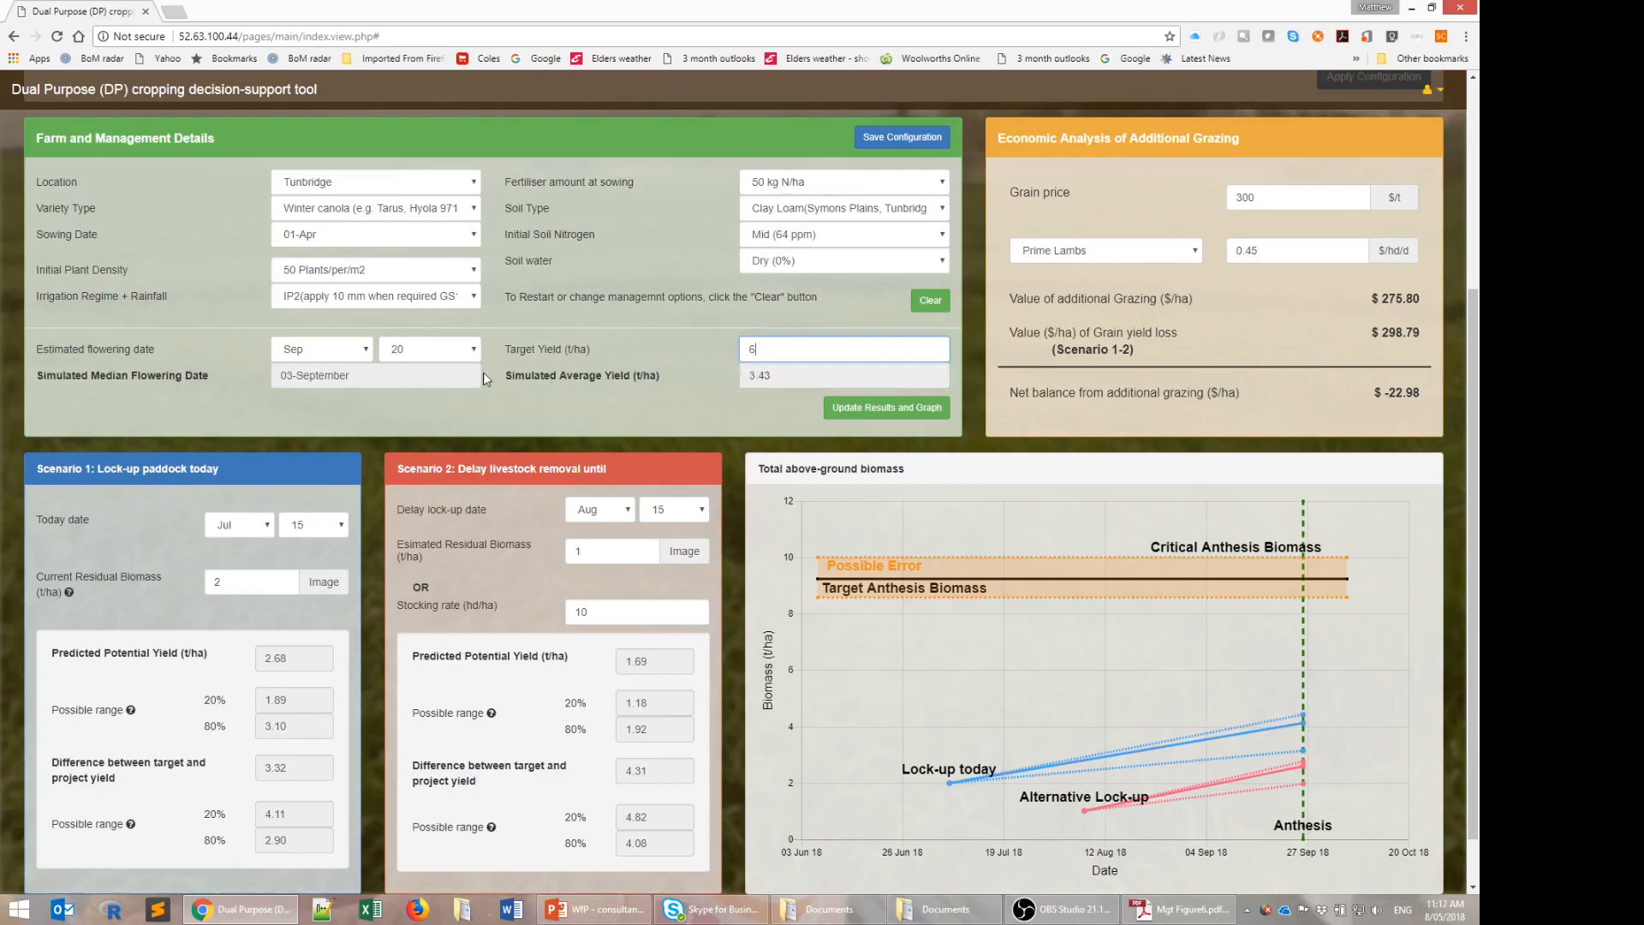
left_click(411, 353)
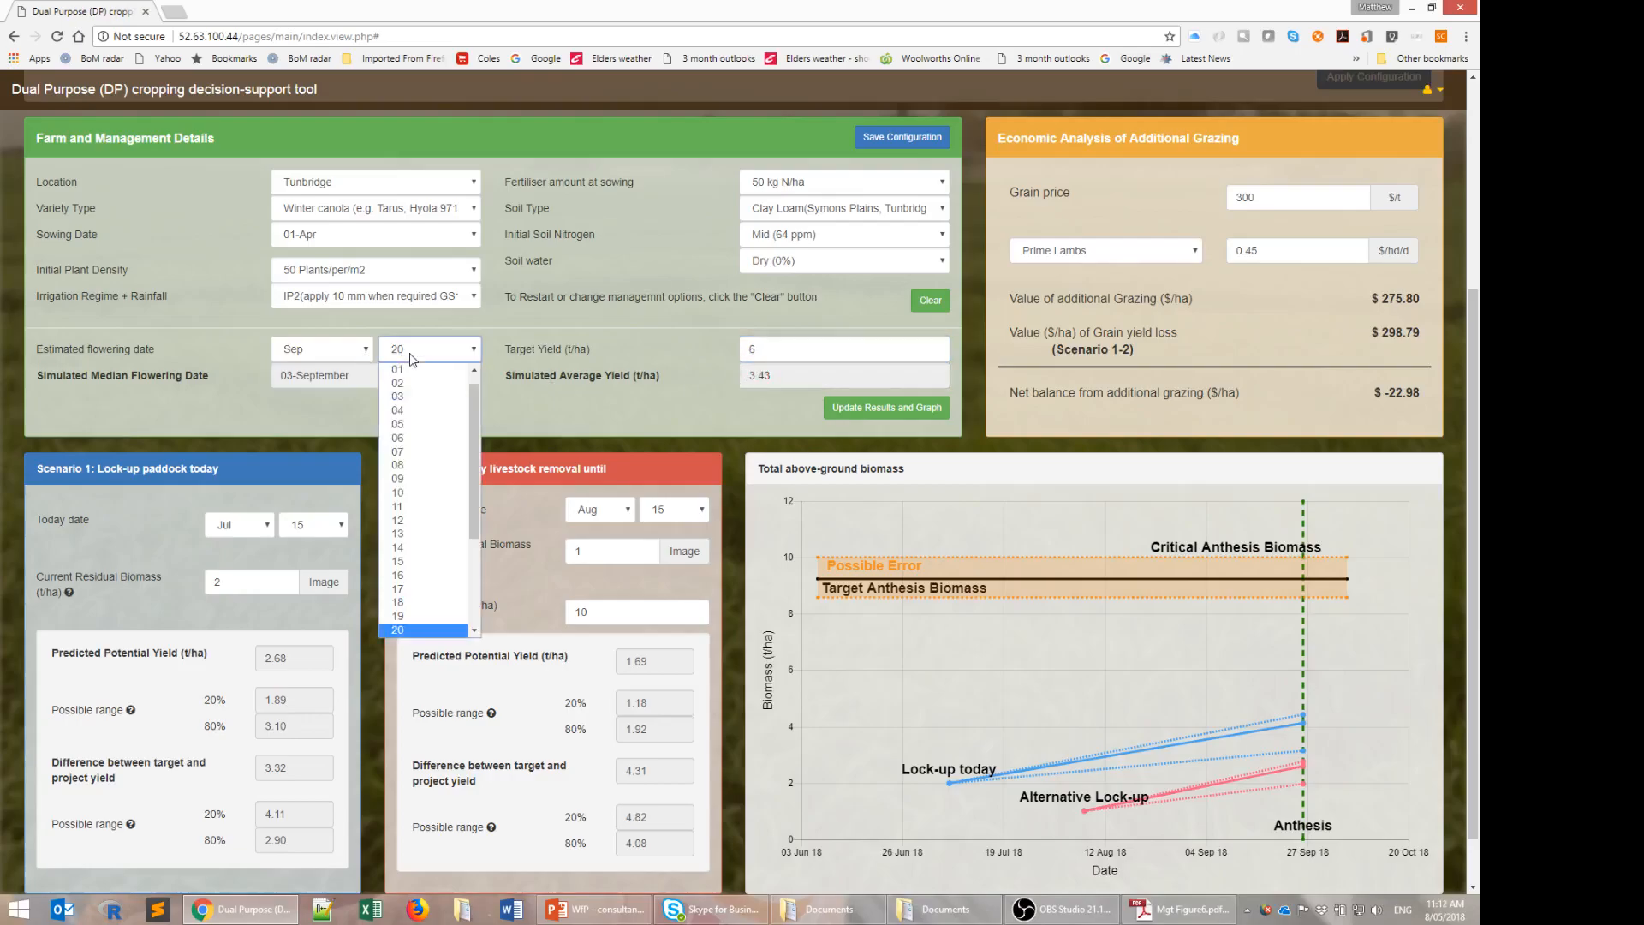
left_click(411, 355)
left_click(346, 356)
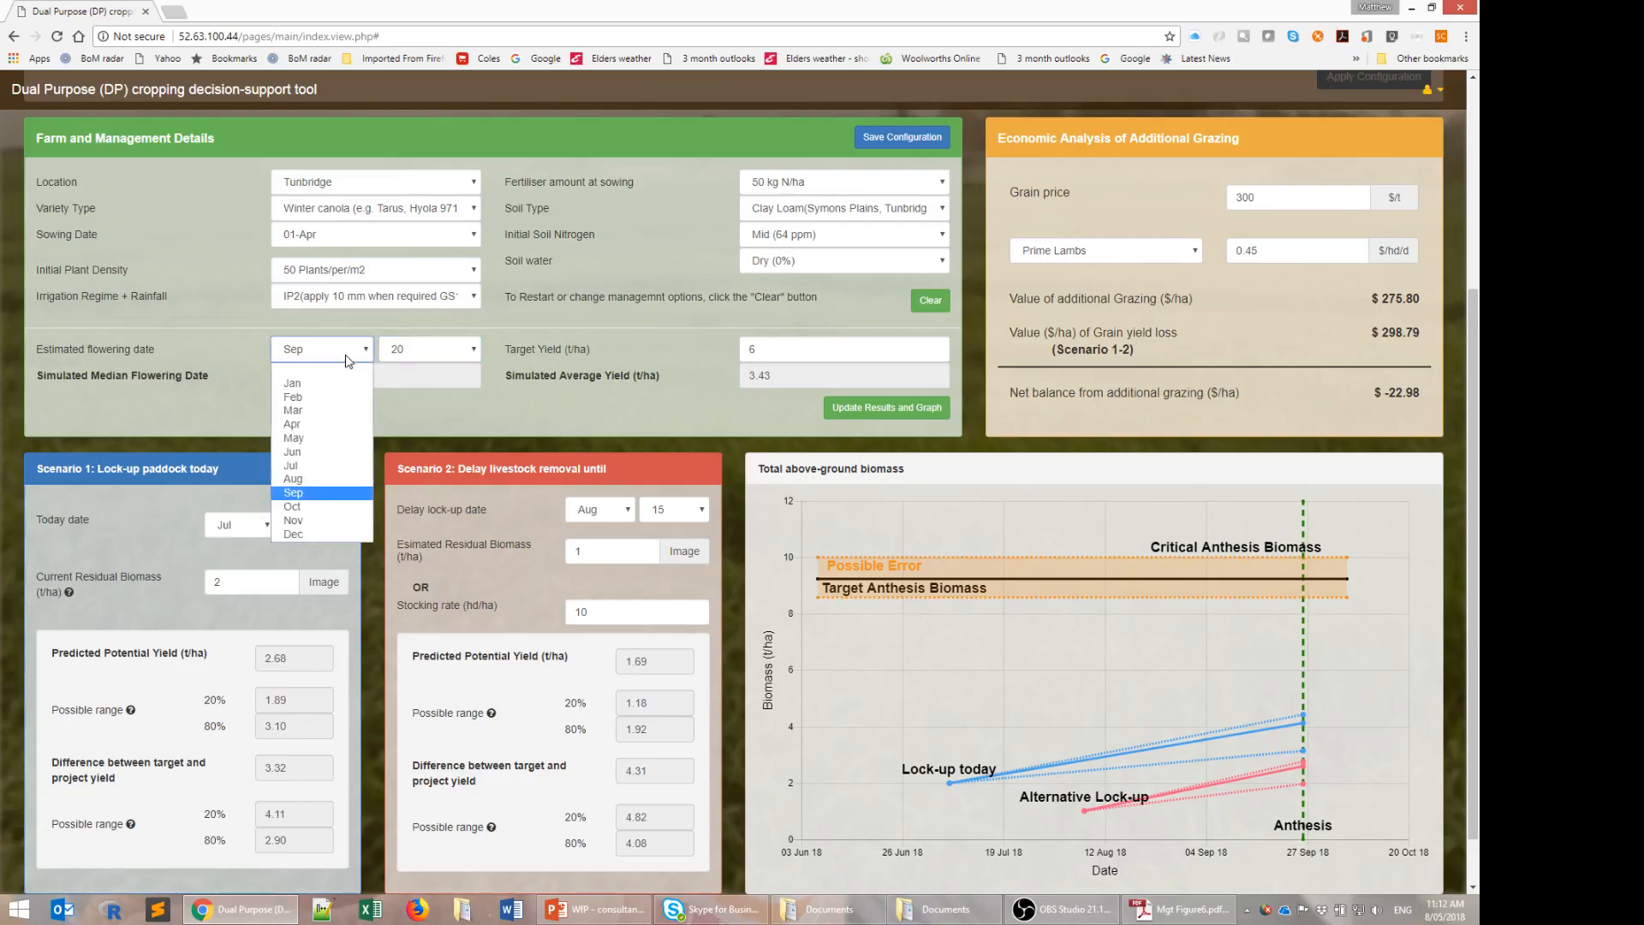
left_click(346, 358)
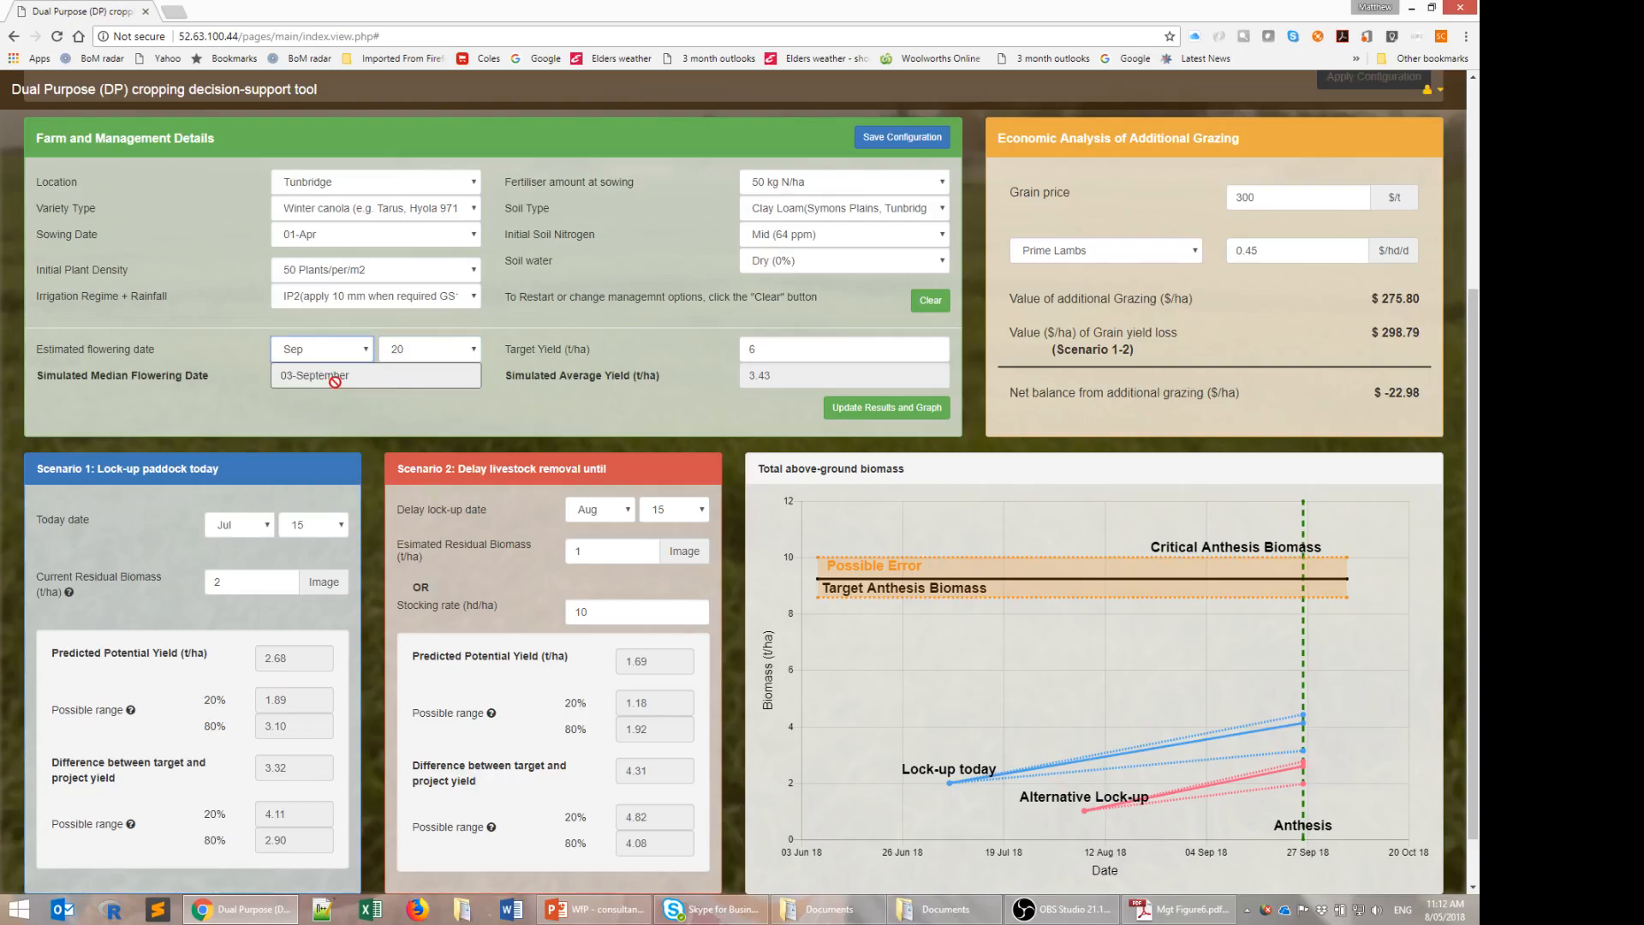
left_click(862, 411)
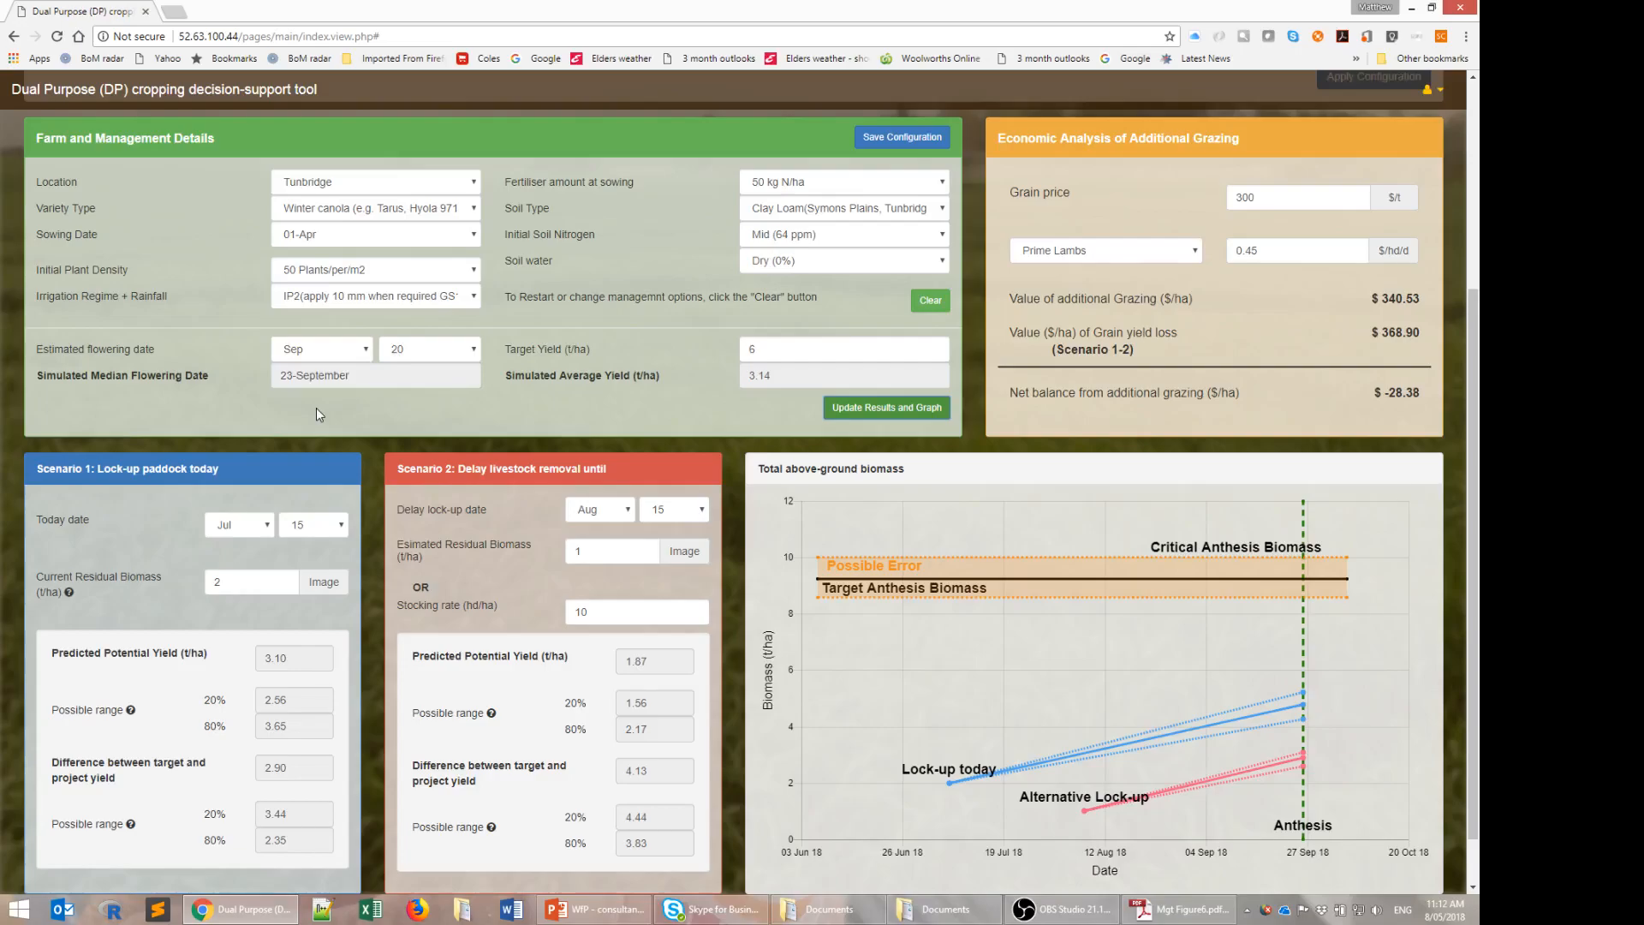
Set the Scenario 1 date to Jul 16 and its current residual biomass to 1.5 t/ha.
scroll(316, 409, "down", 1)
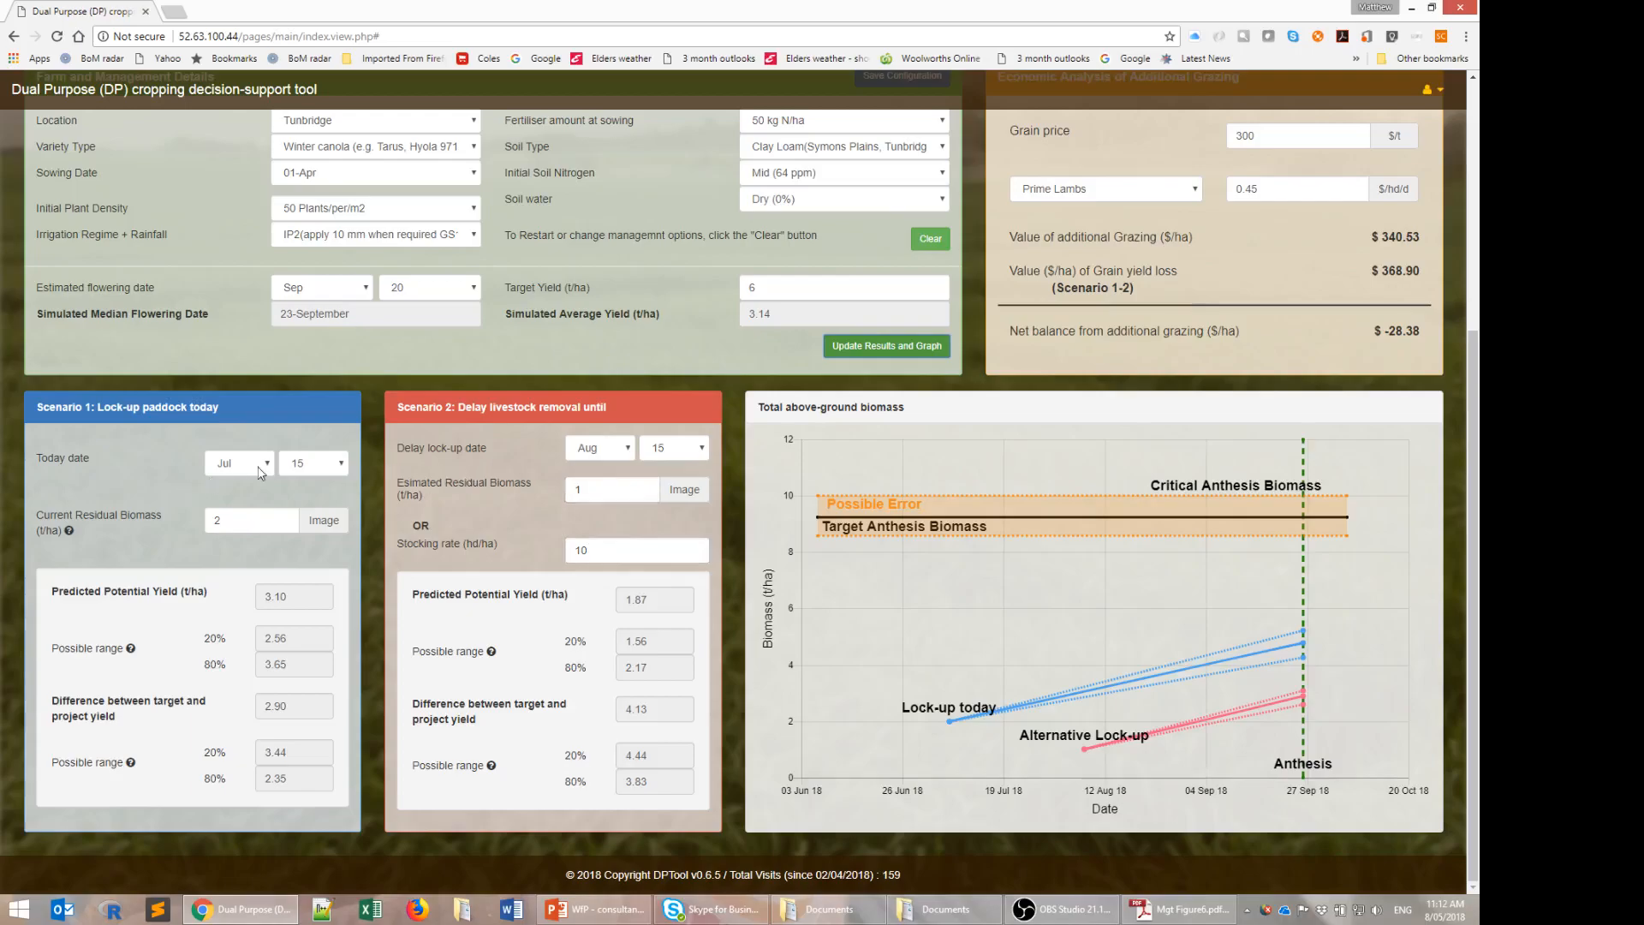
left_click(253, 464)
left_click(313, 462)
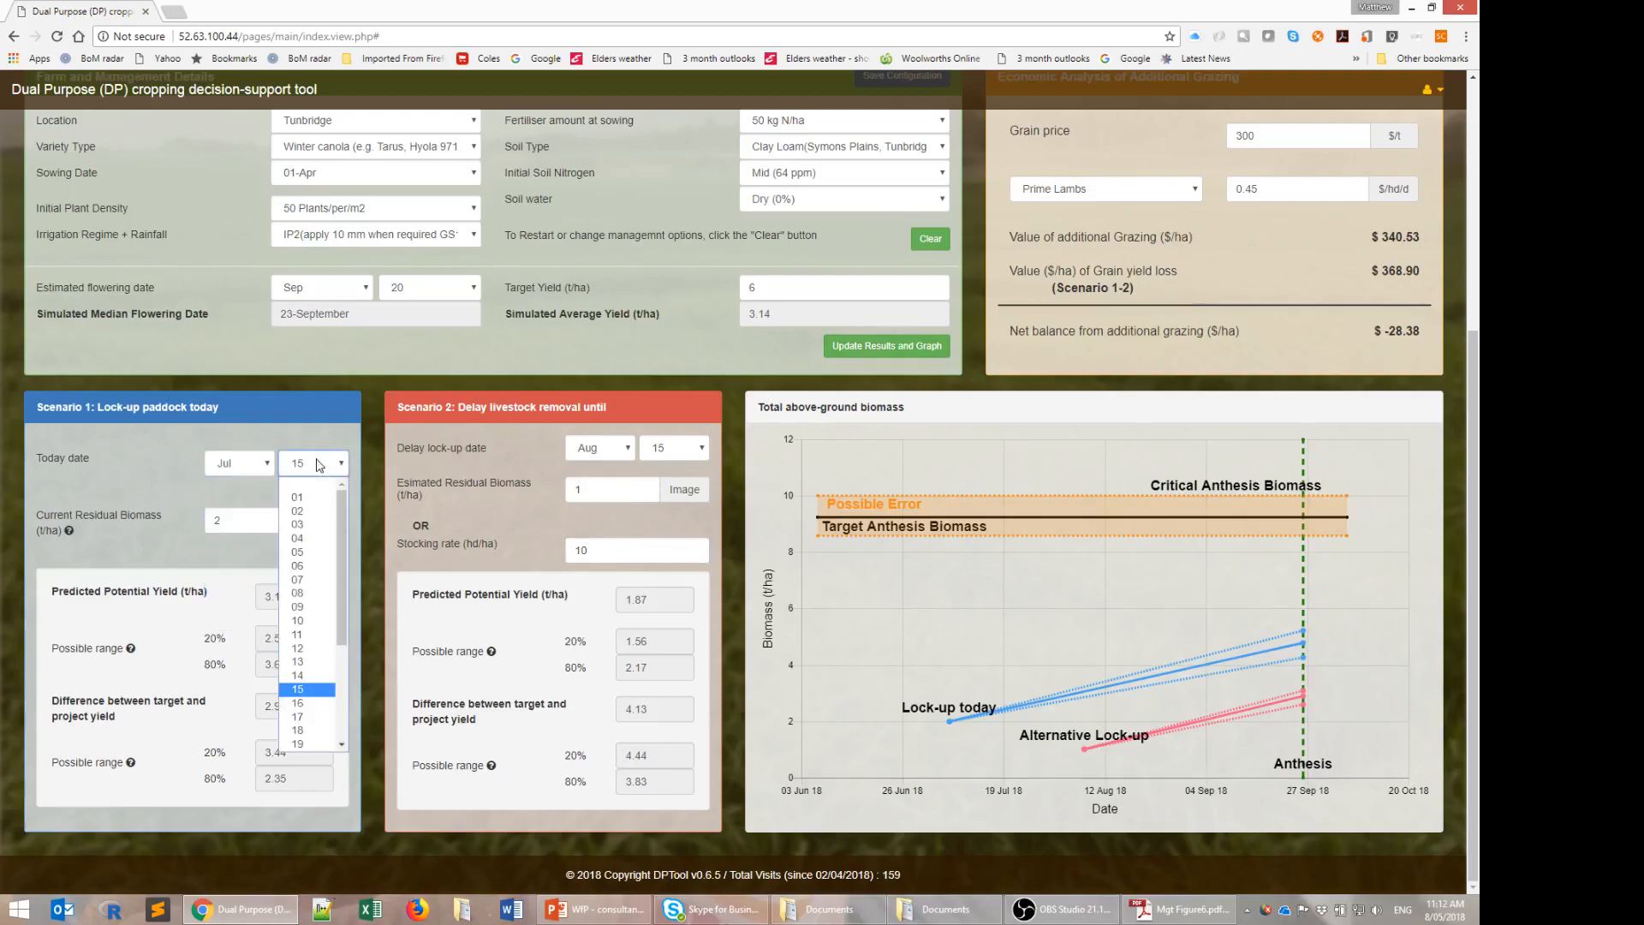
left_click(298, 703)
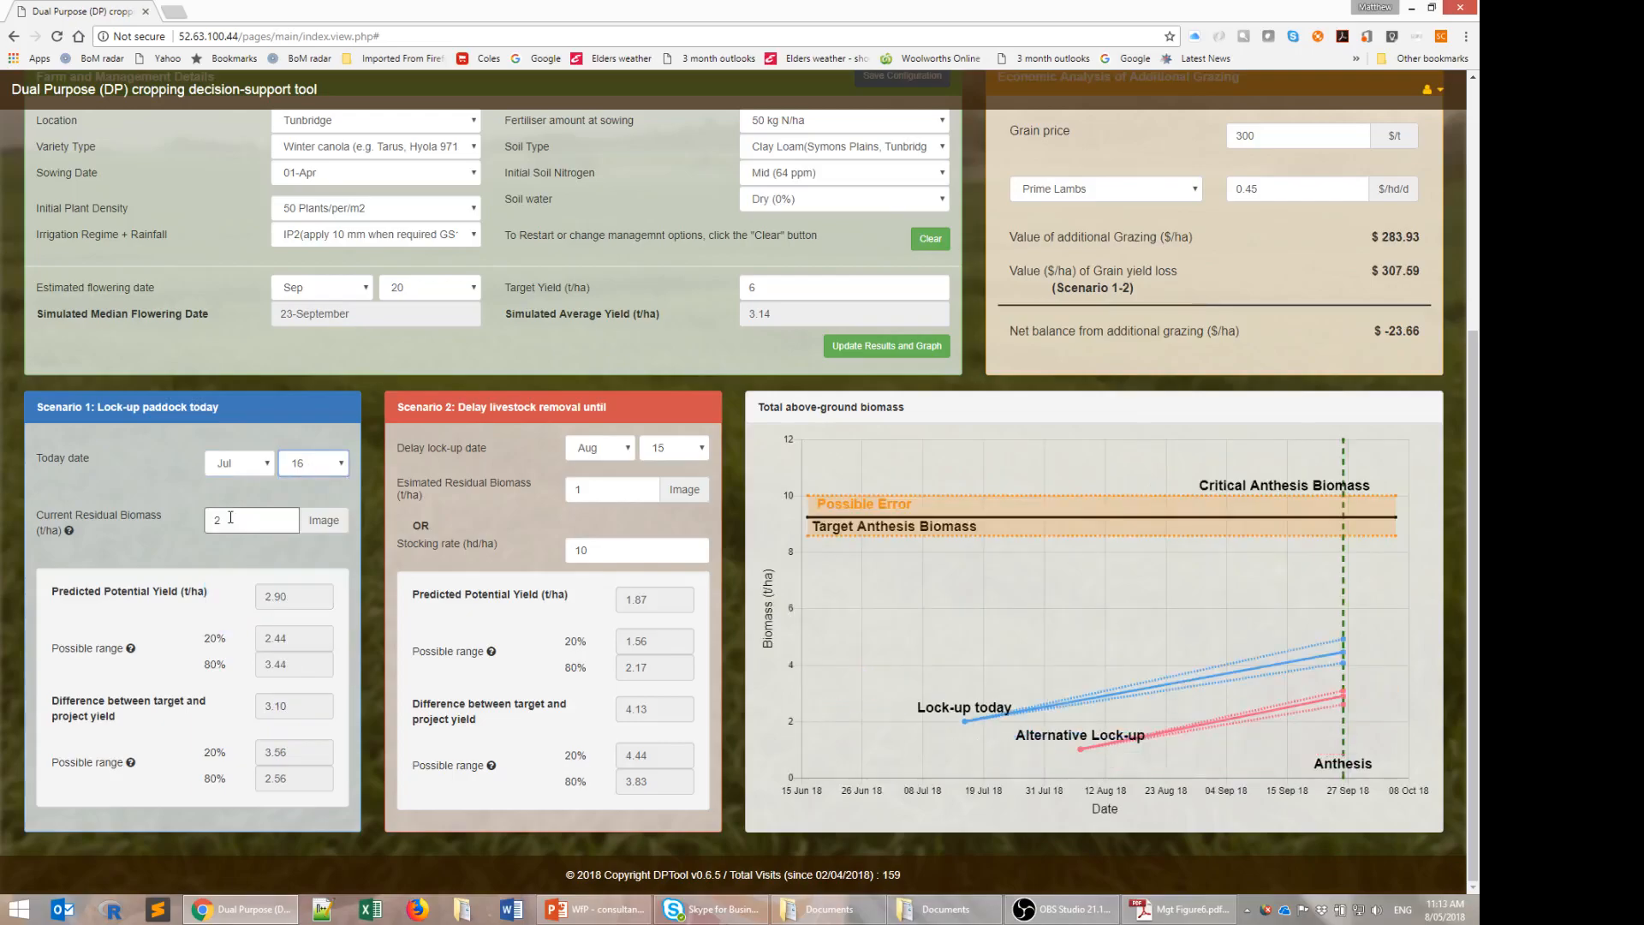
double_click(217, 520)
type("1.5")
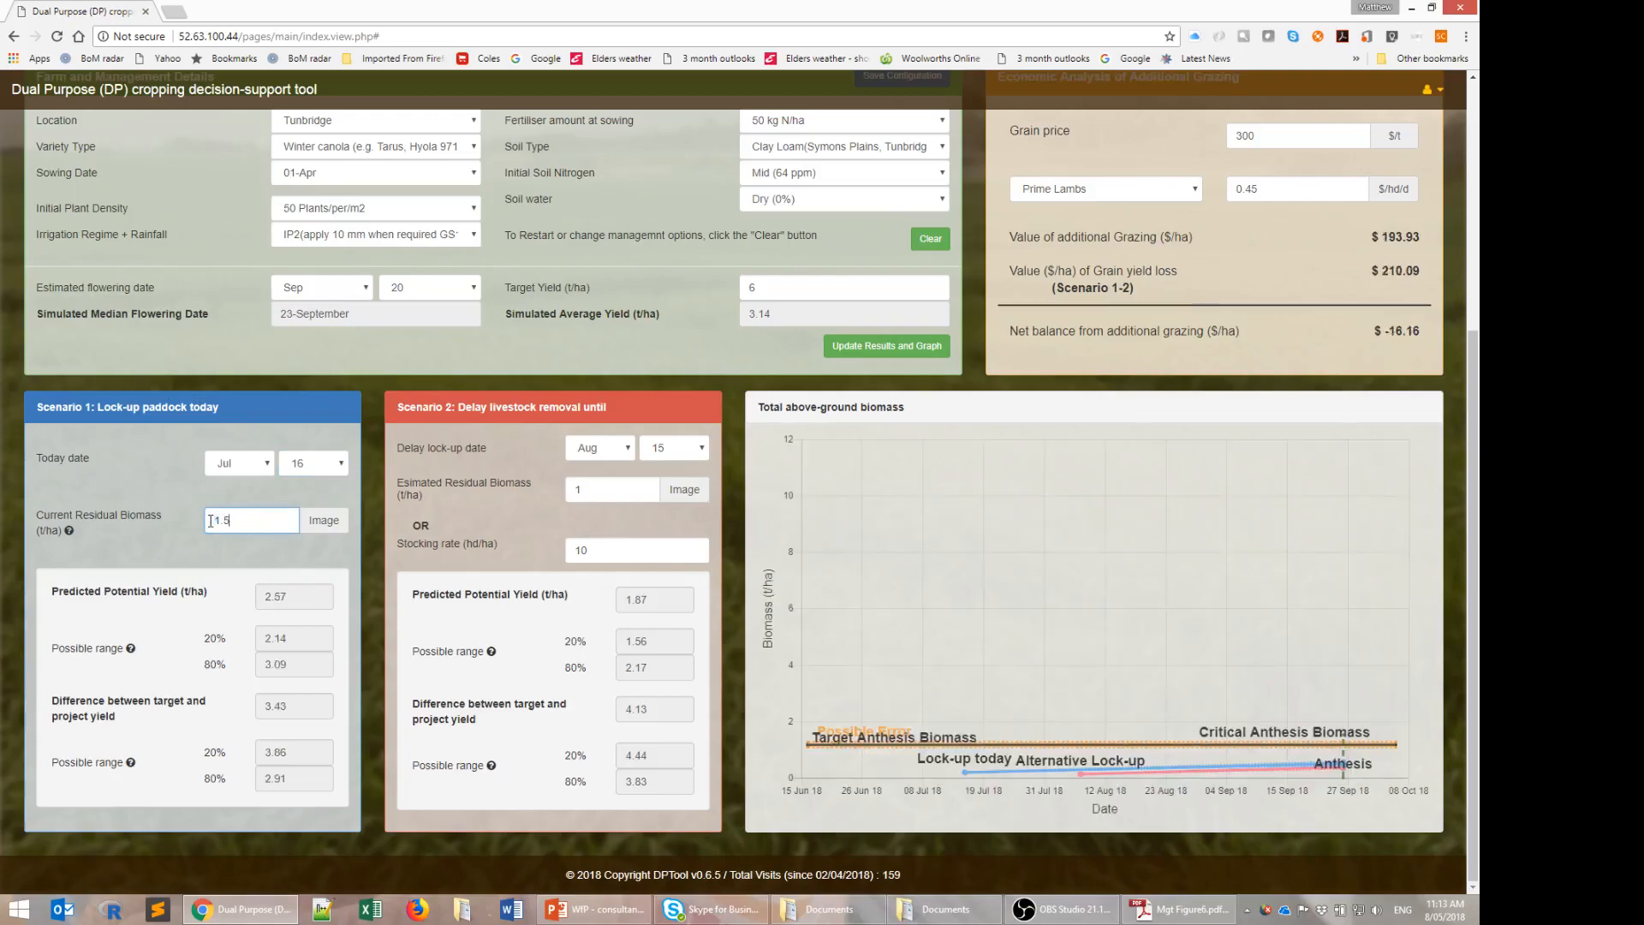
Choose a 0.3 t/ha sample image as the current residual biomass for Scenario 1.
left_click(329, 529)
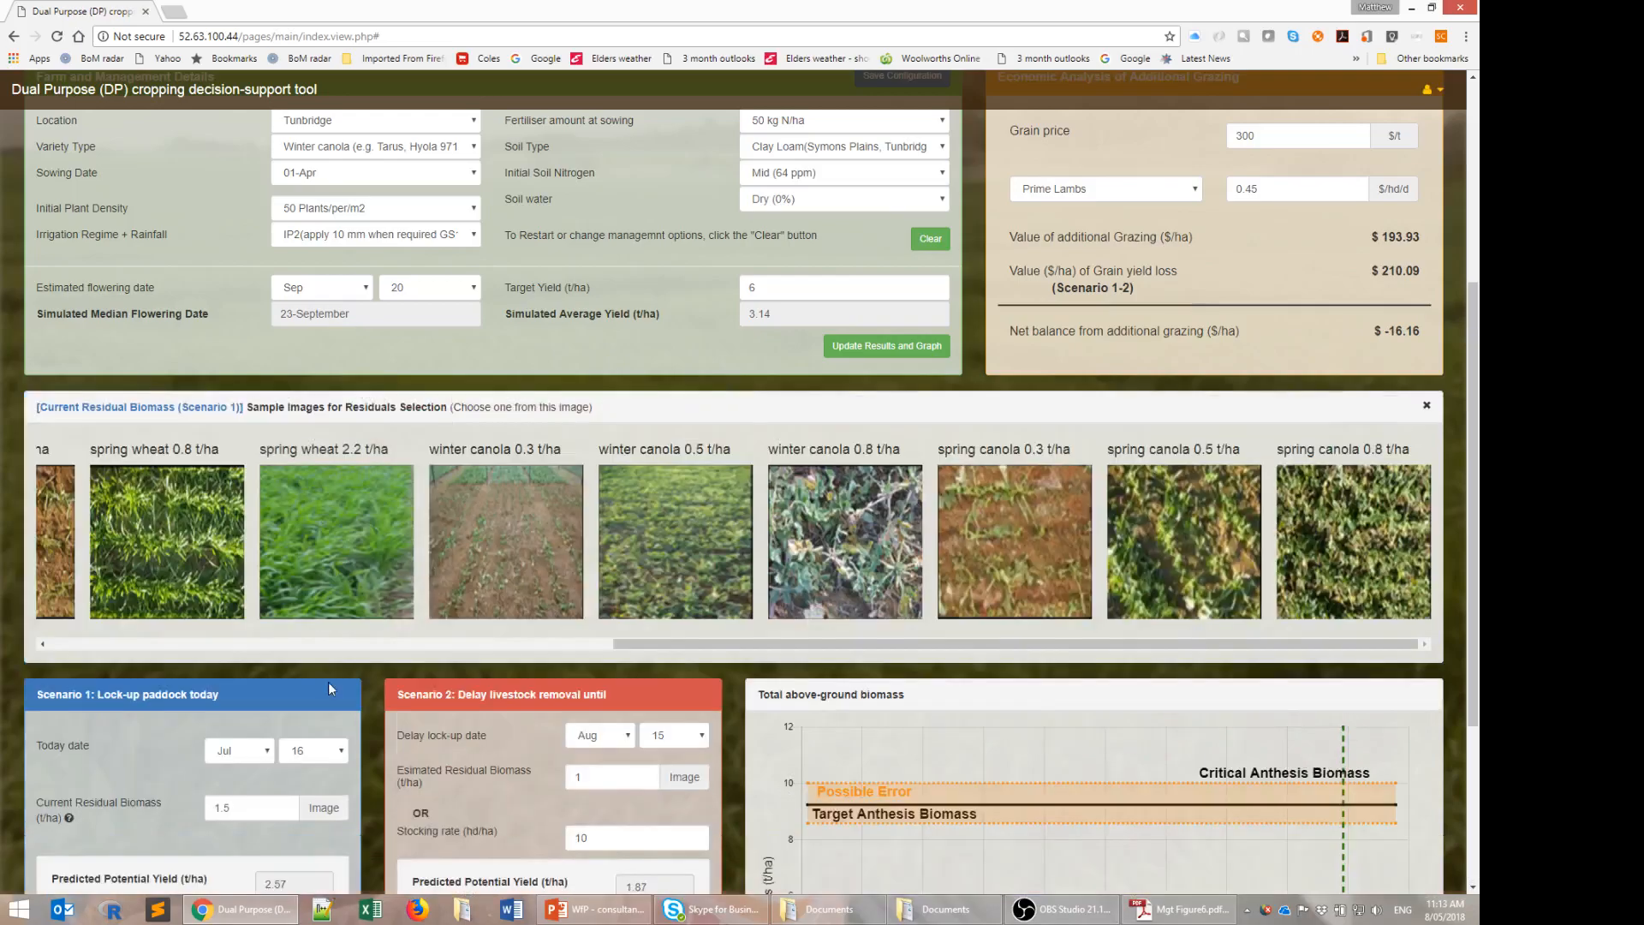
left_click_drag(651, 647, 923, 629)
left_click(1005, 562)
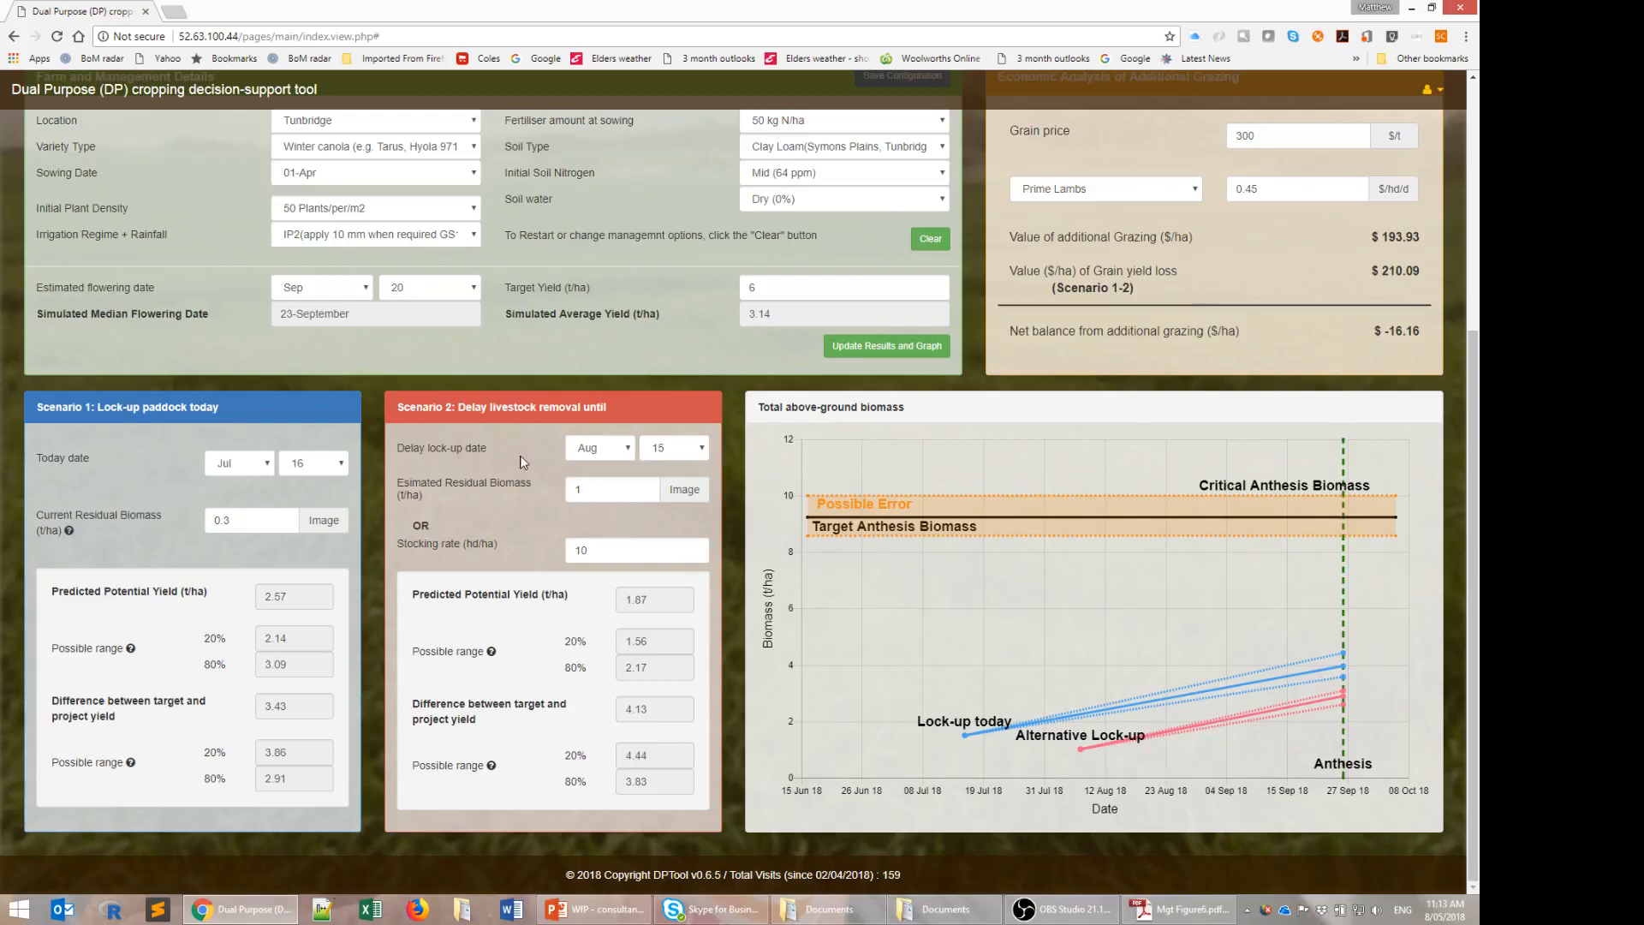
Clear the stocking rate in Scenario 2 and update the results and graph.
left_click(570, 489)
left_click(591, 457)
left_click_drag(585, 496, 577, 494)
left_click(232, 522)
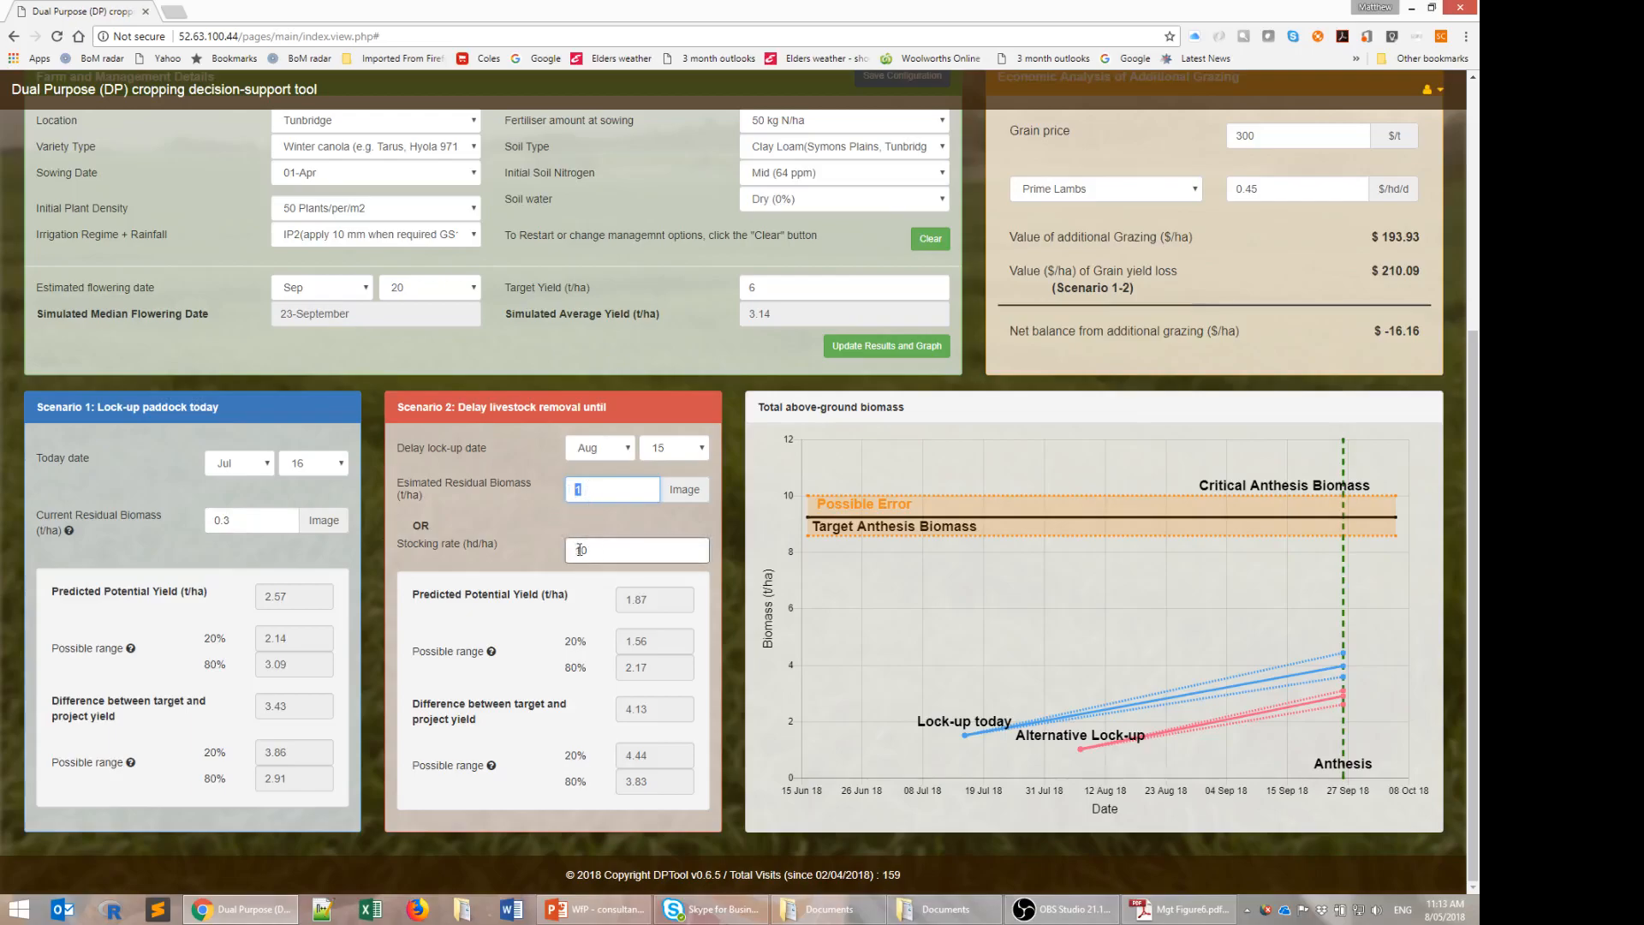
left_click(609, 552)
key("BackSpace")
key("BackSpace")
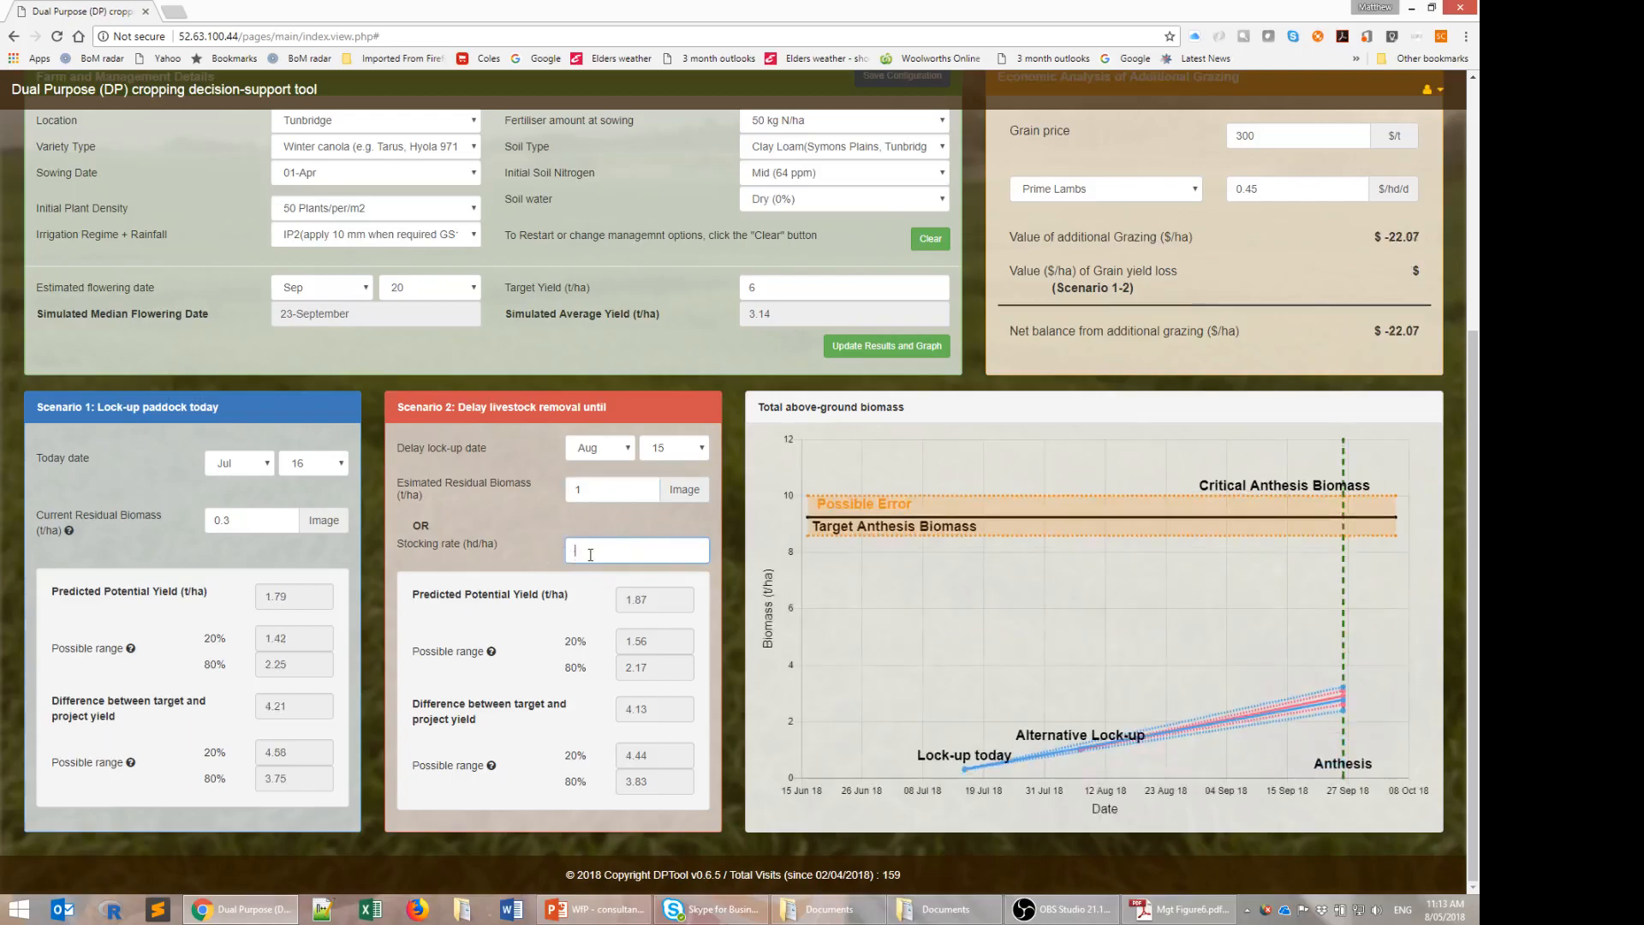
left_click(590, 489)
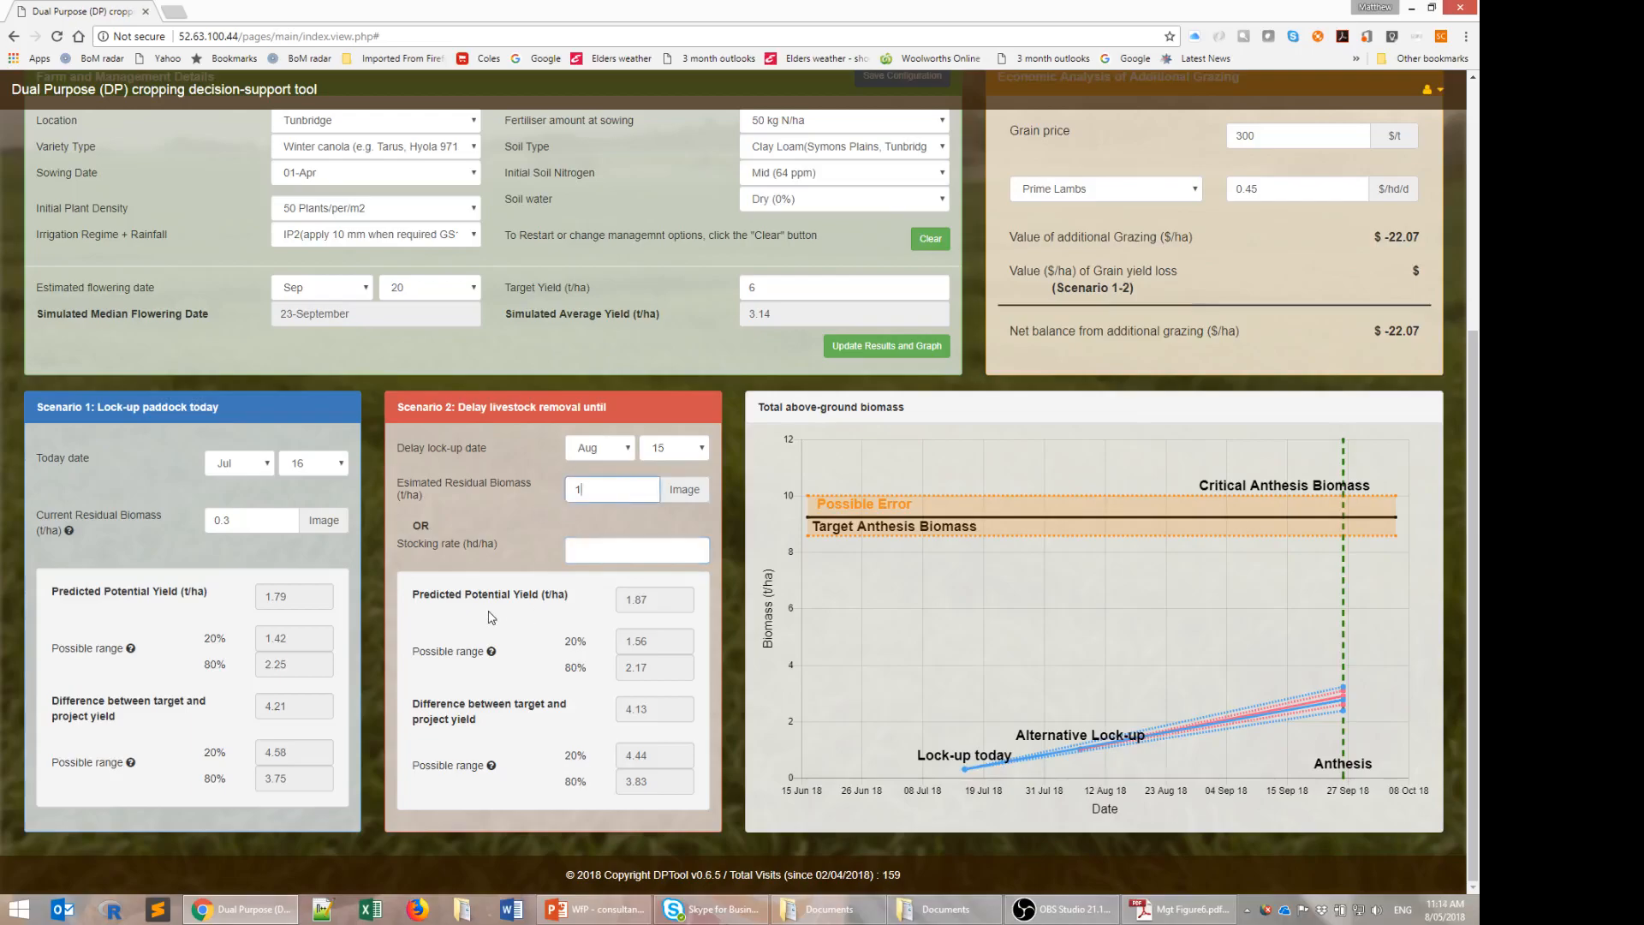
left_click(886, 346)
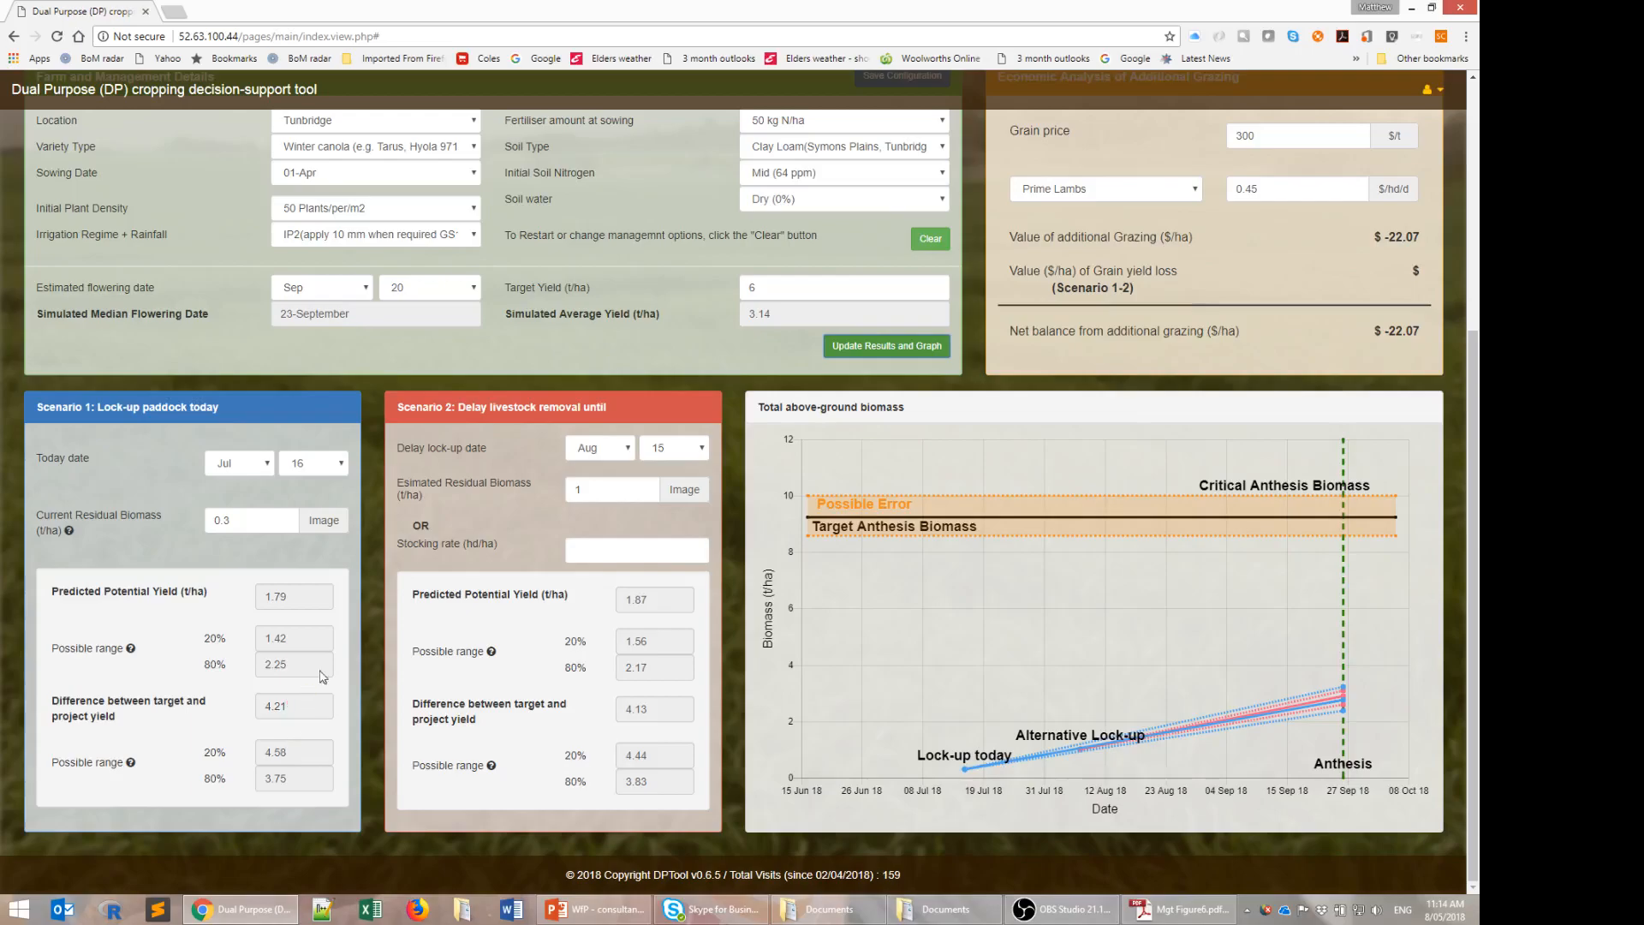
Set the estimated residual biomass in Scenario 2 to 3 t/ha.
left_click(764, 290)
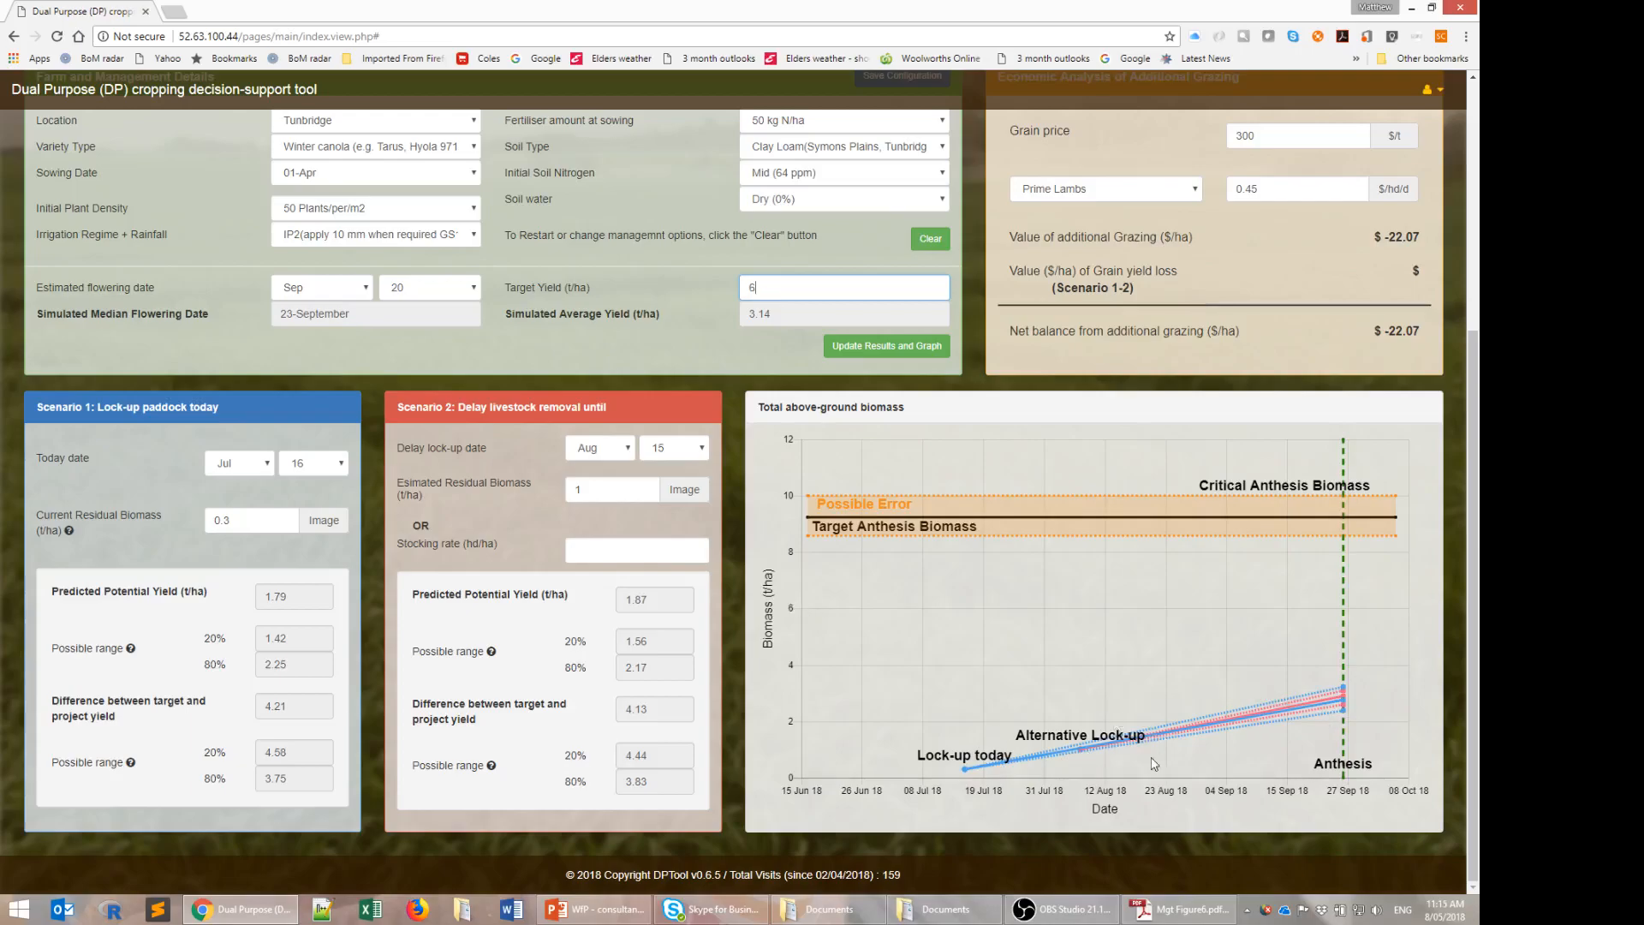
left_click(584, 491)
left_click(861, 620)
key("Tab")
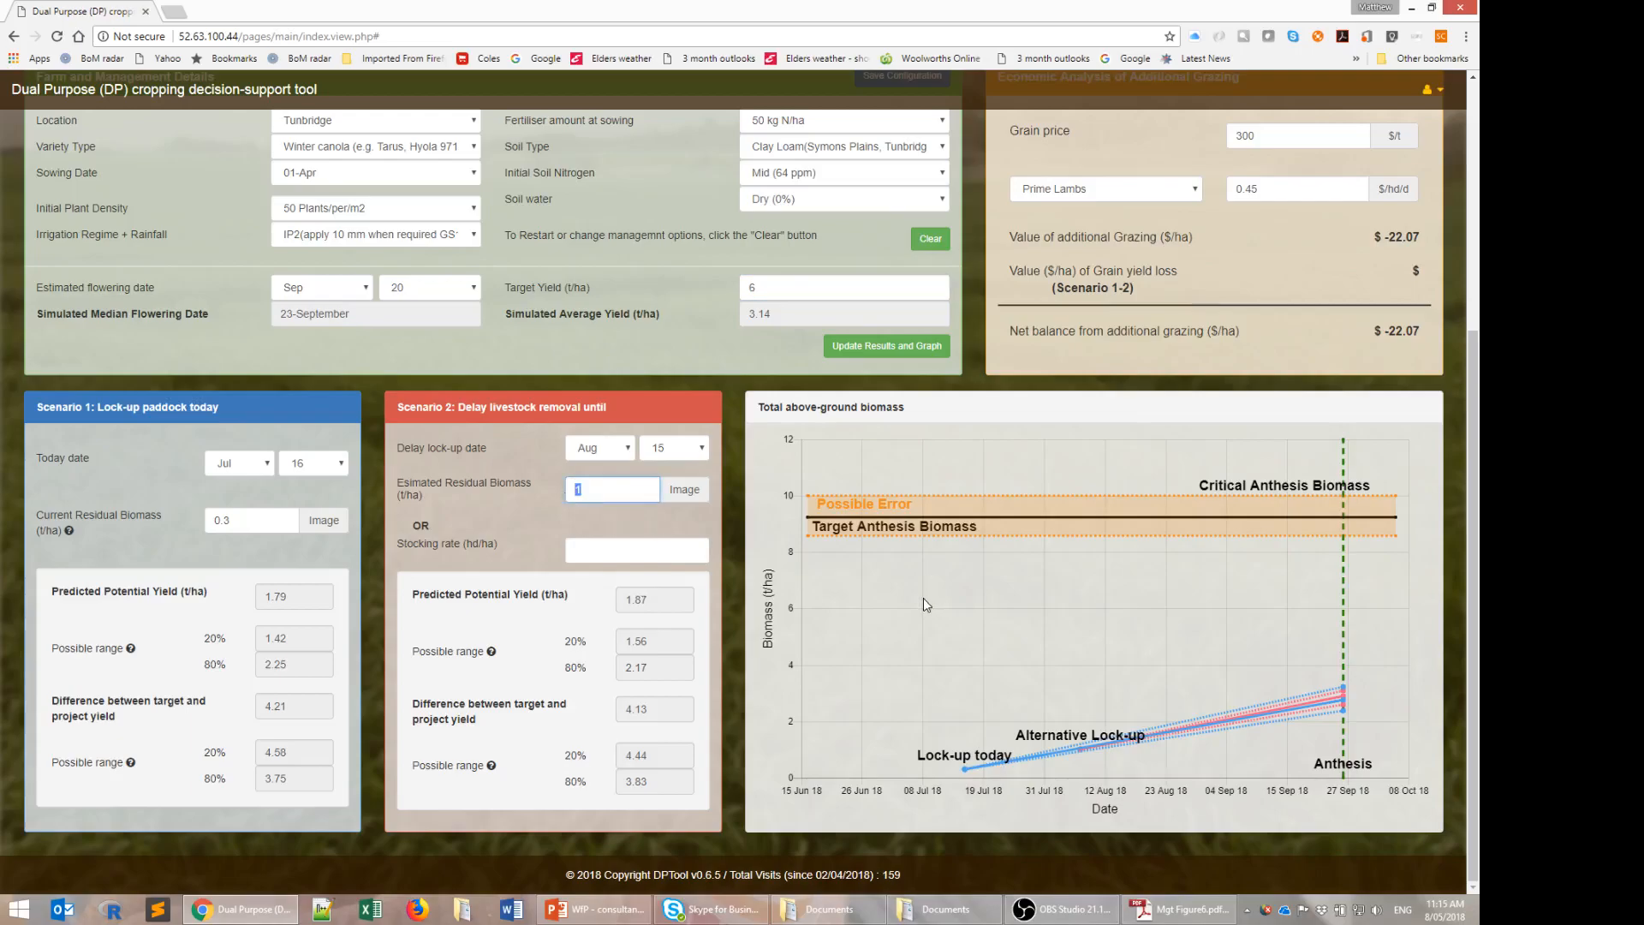
type("3")
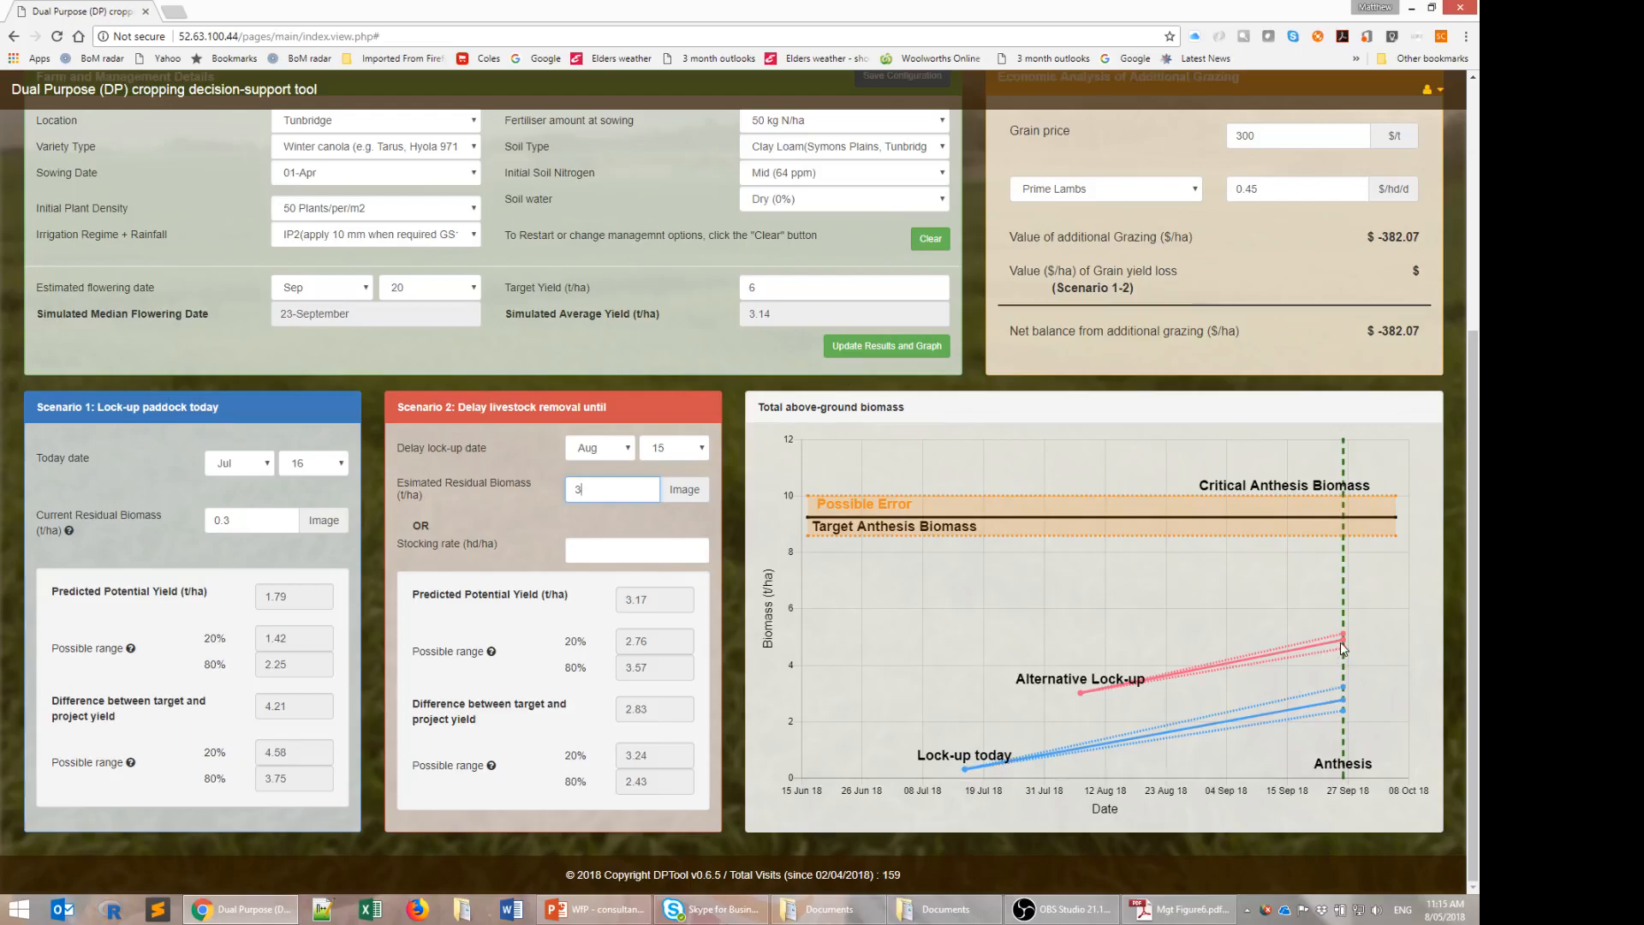
Set the grain price in the economic analysis to 350 $/t.
scroll(1332, 673, "up", 3)
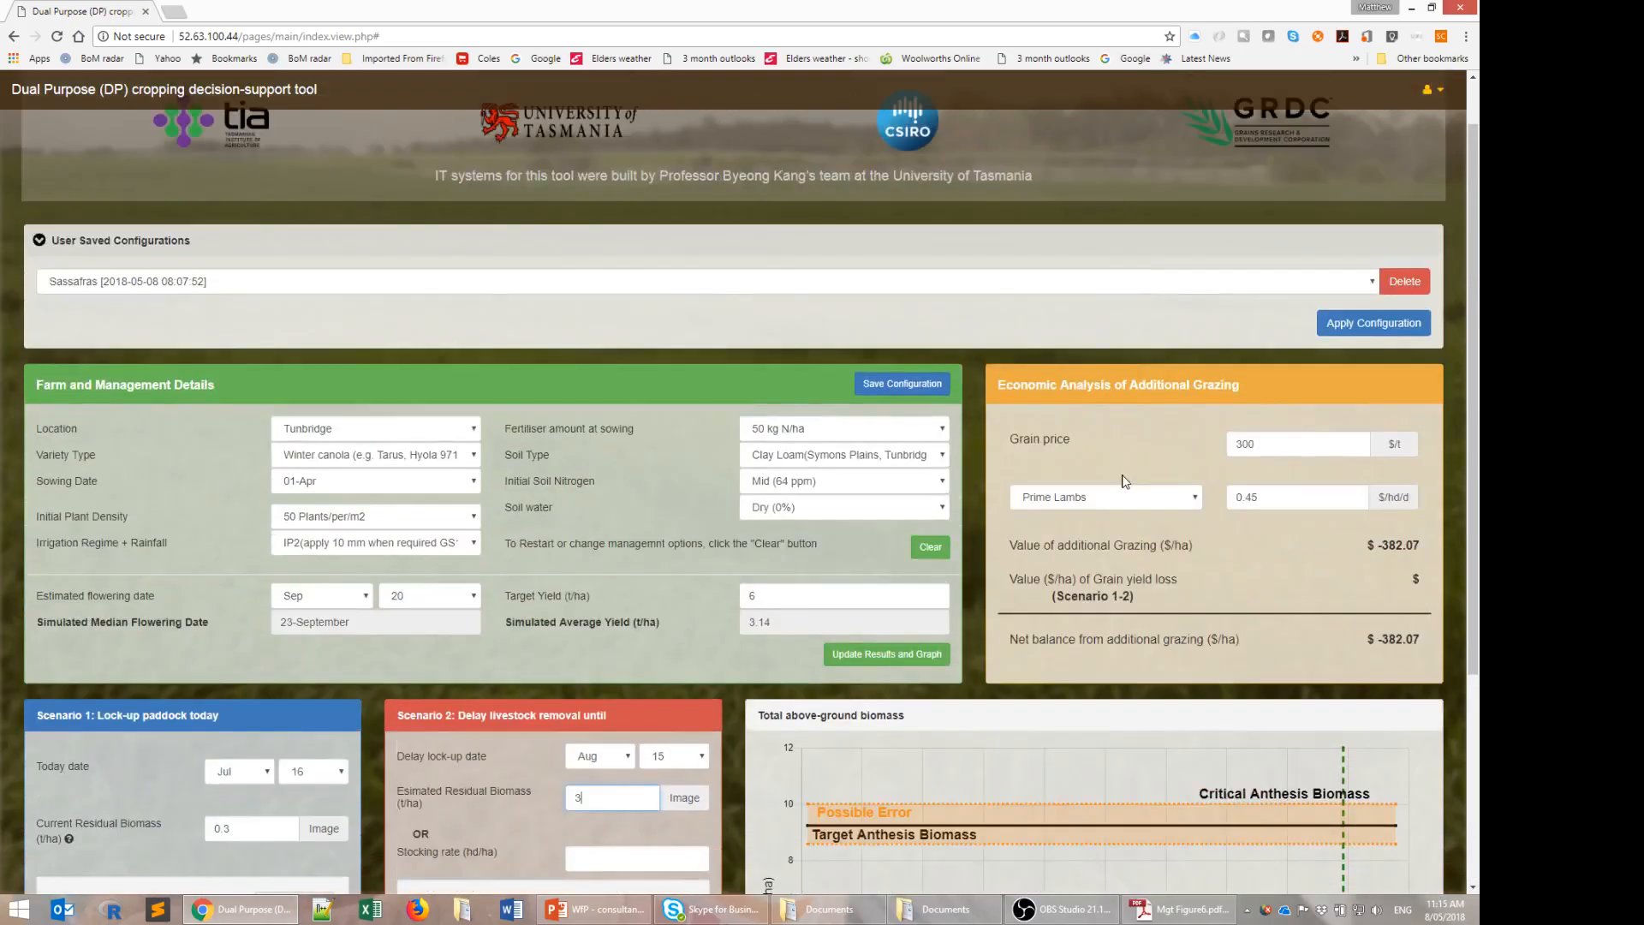
scroll(1109, 423, "down", 1)
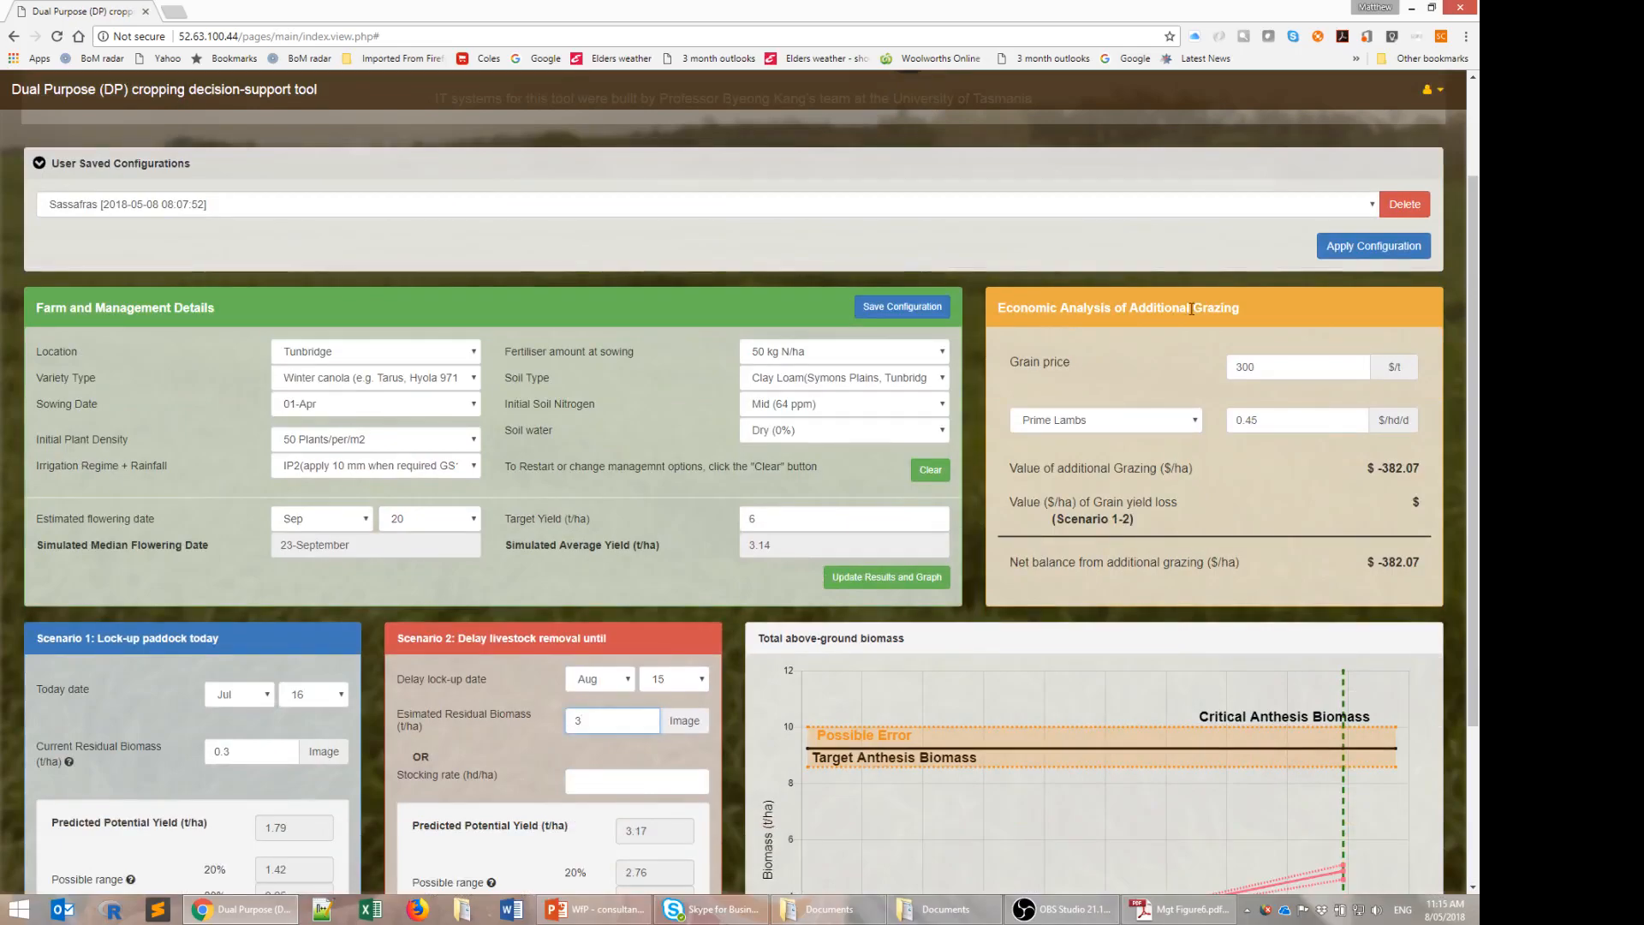
double_click(1258, 368)
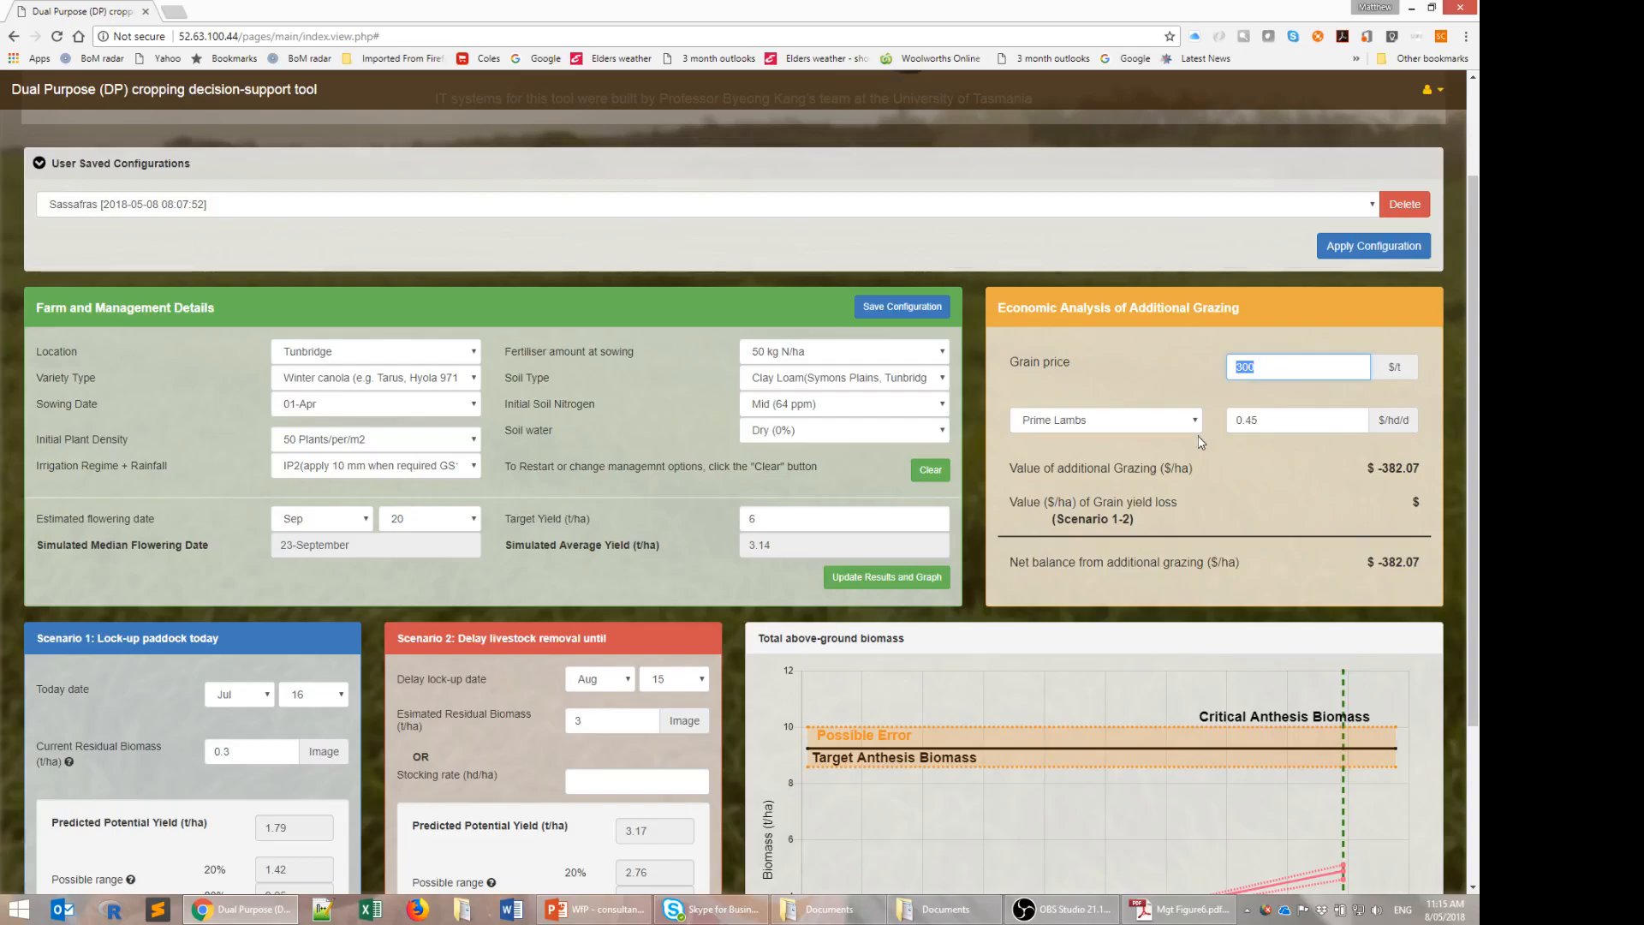
type("350")
Change the livestock class in the economic analysis to Ewe flock/adults and update the results and graph.
left_click(1173, 426)
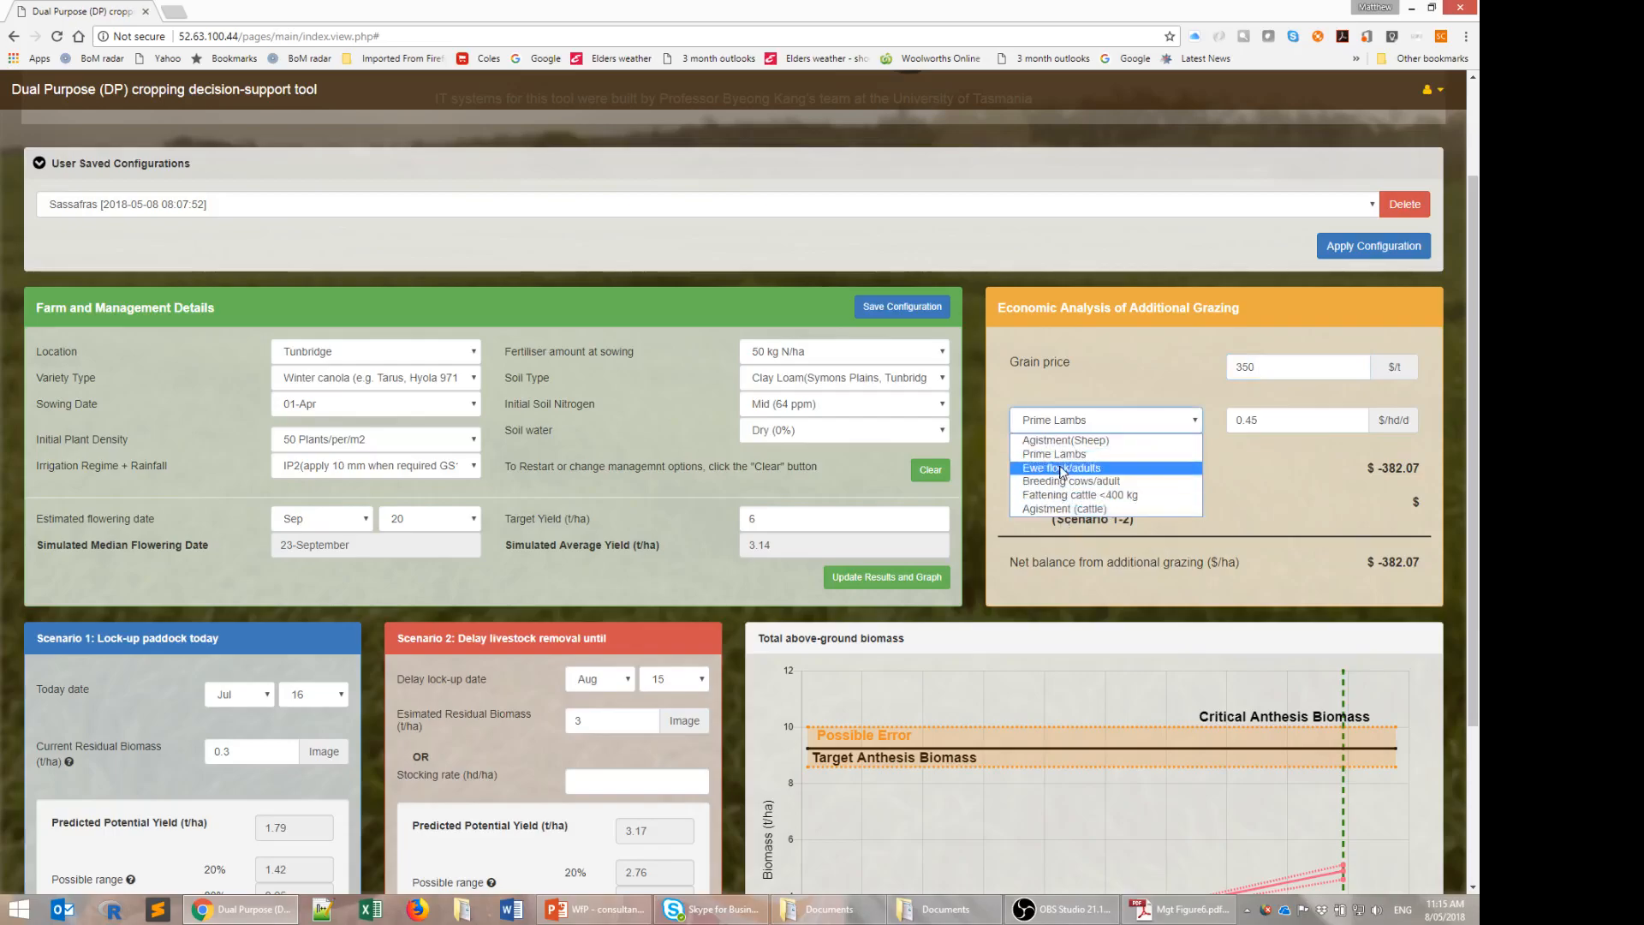
left_click(1089, 468)
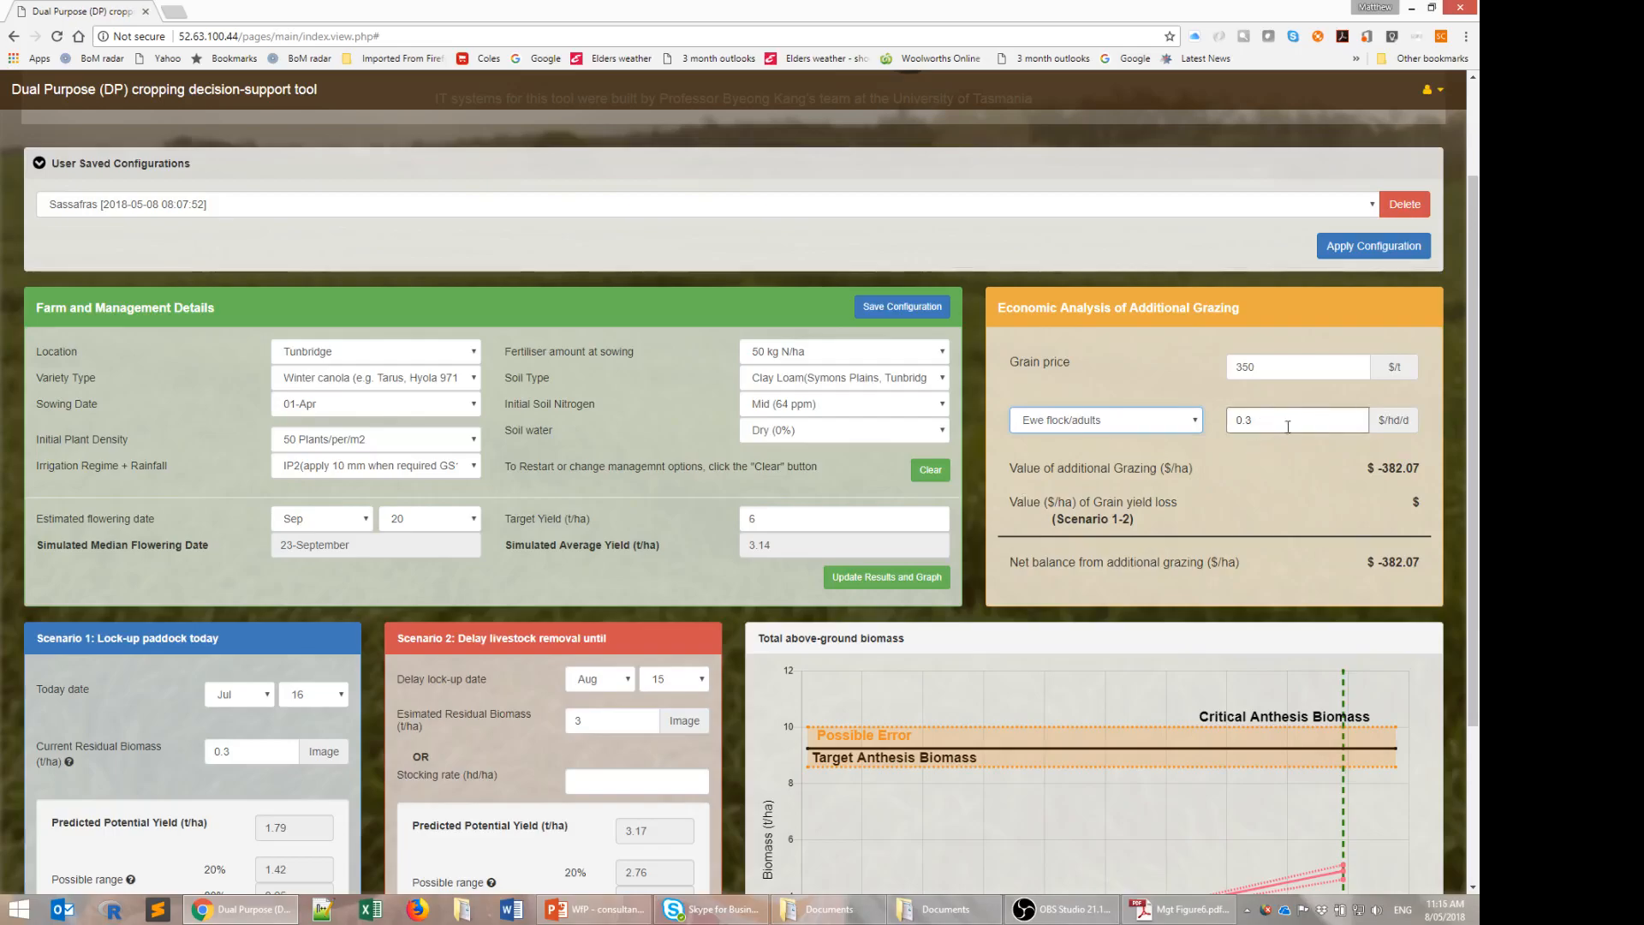
left_click(1192, 433)
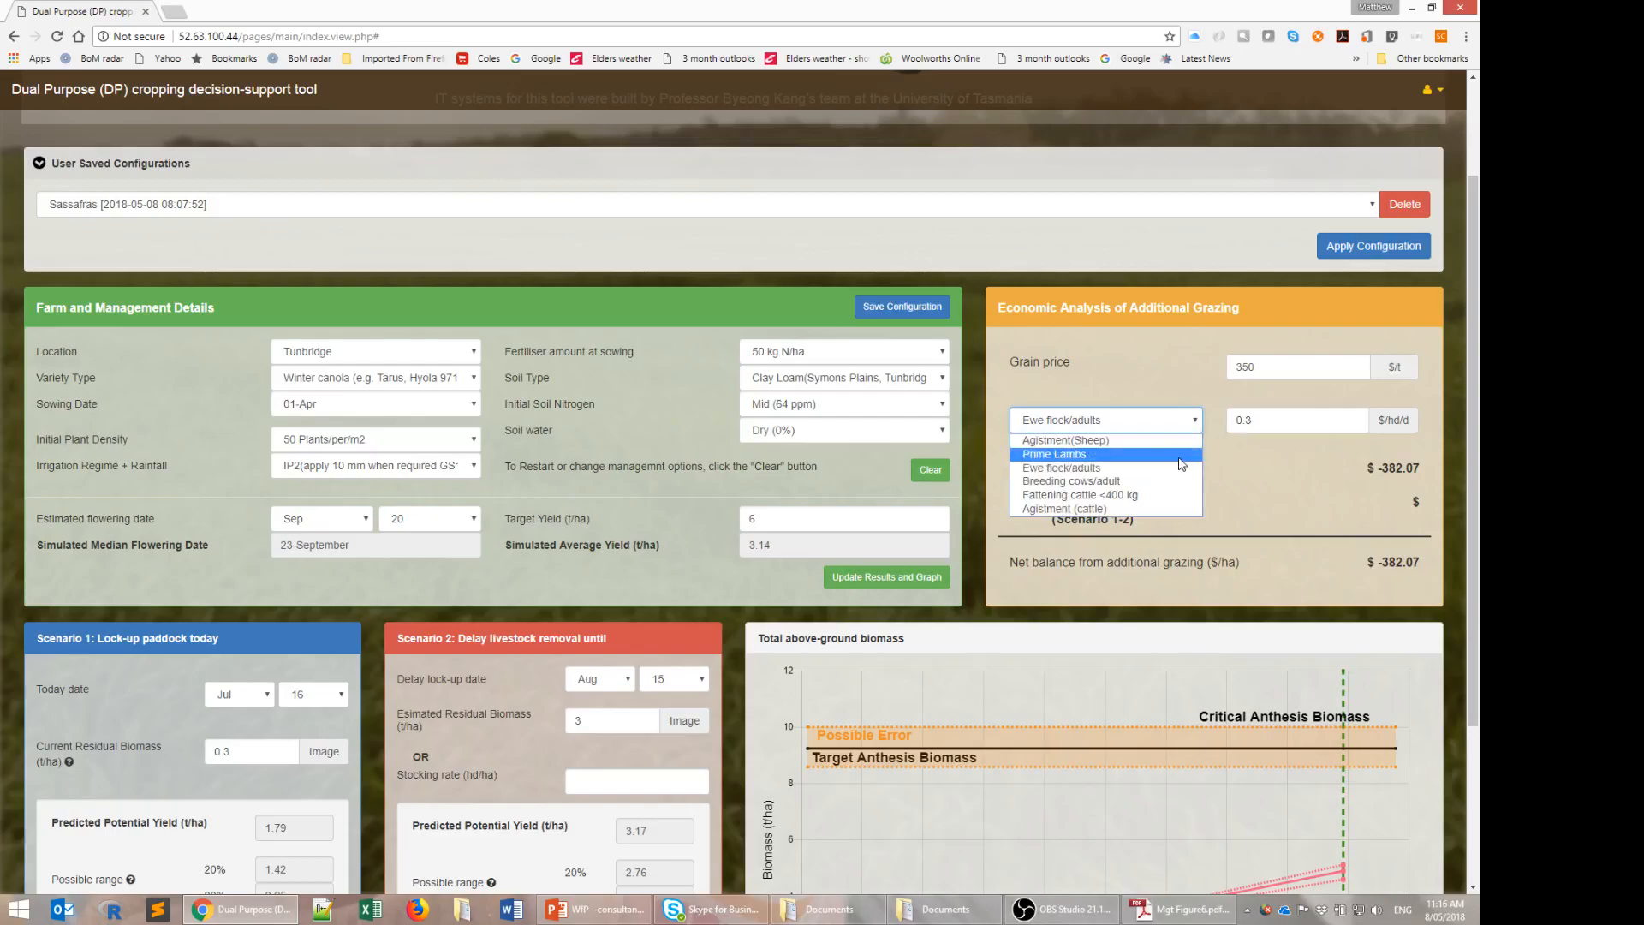
left_click(1178, 457)
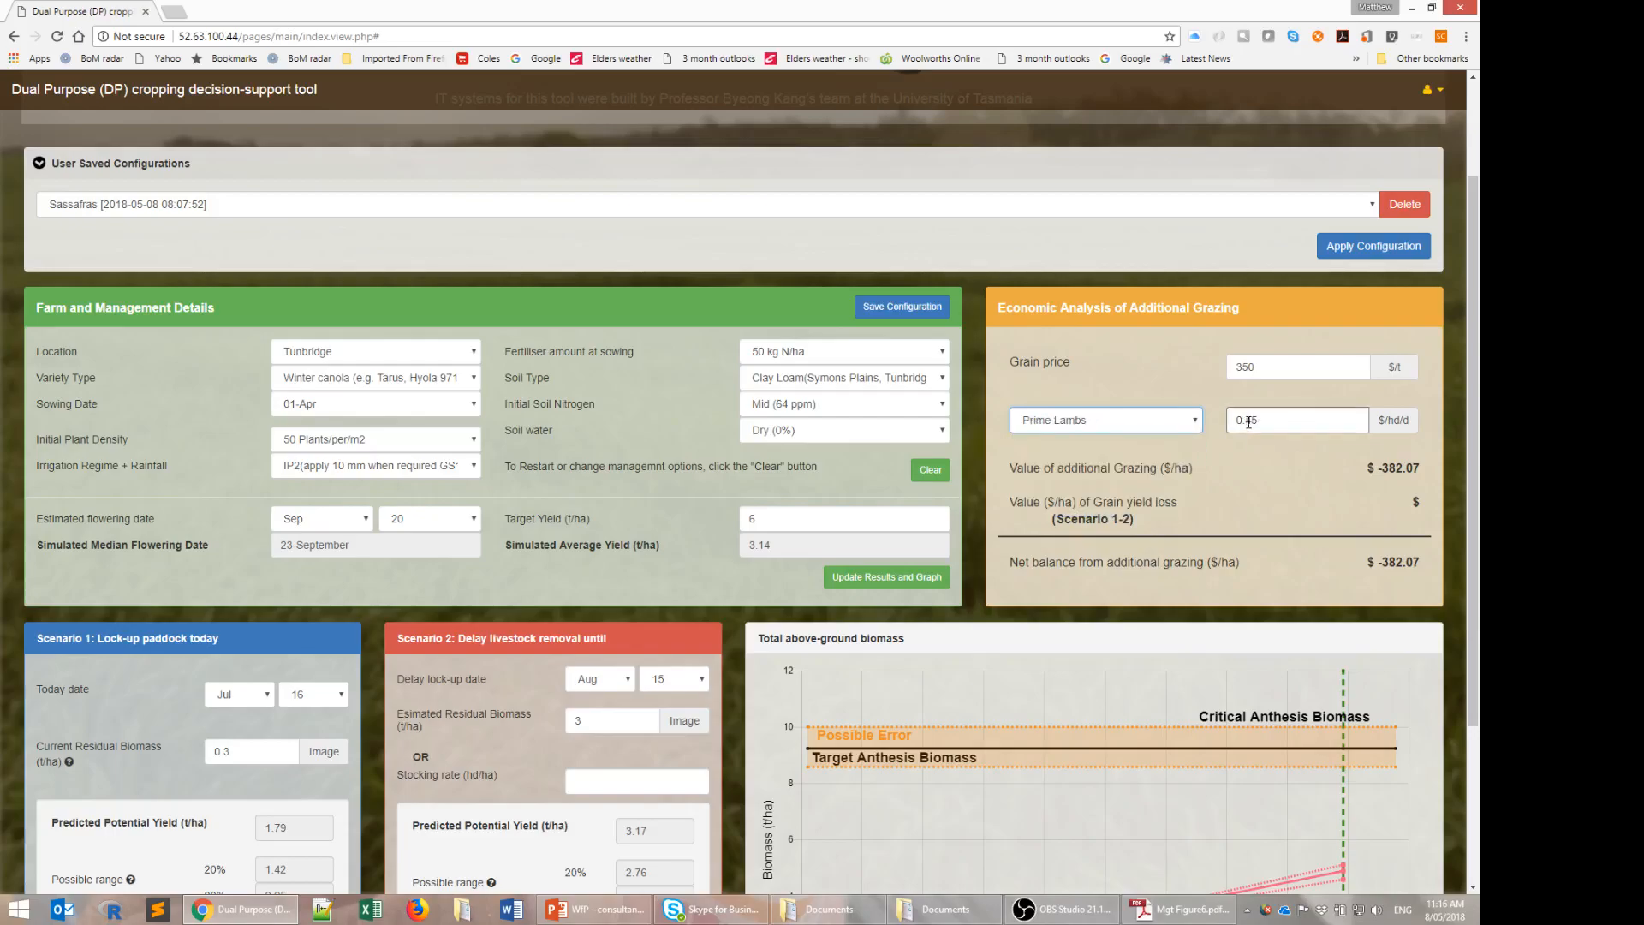
left_click(1171, 420)
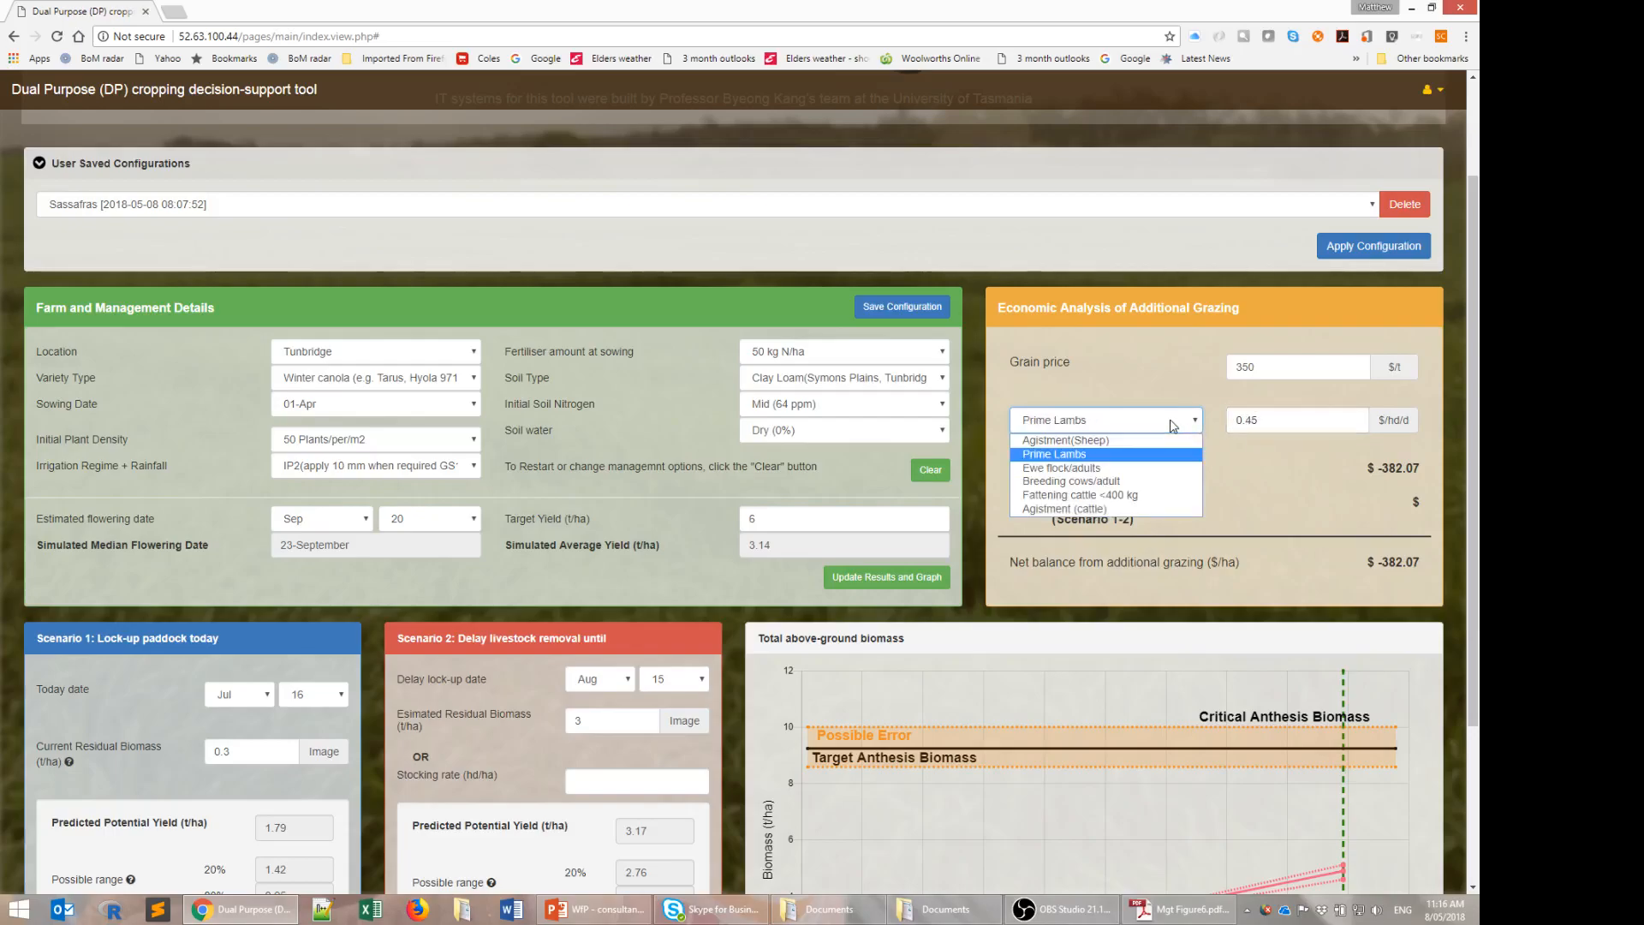
left_click(1165, 467)
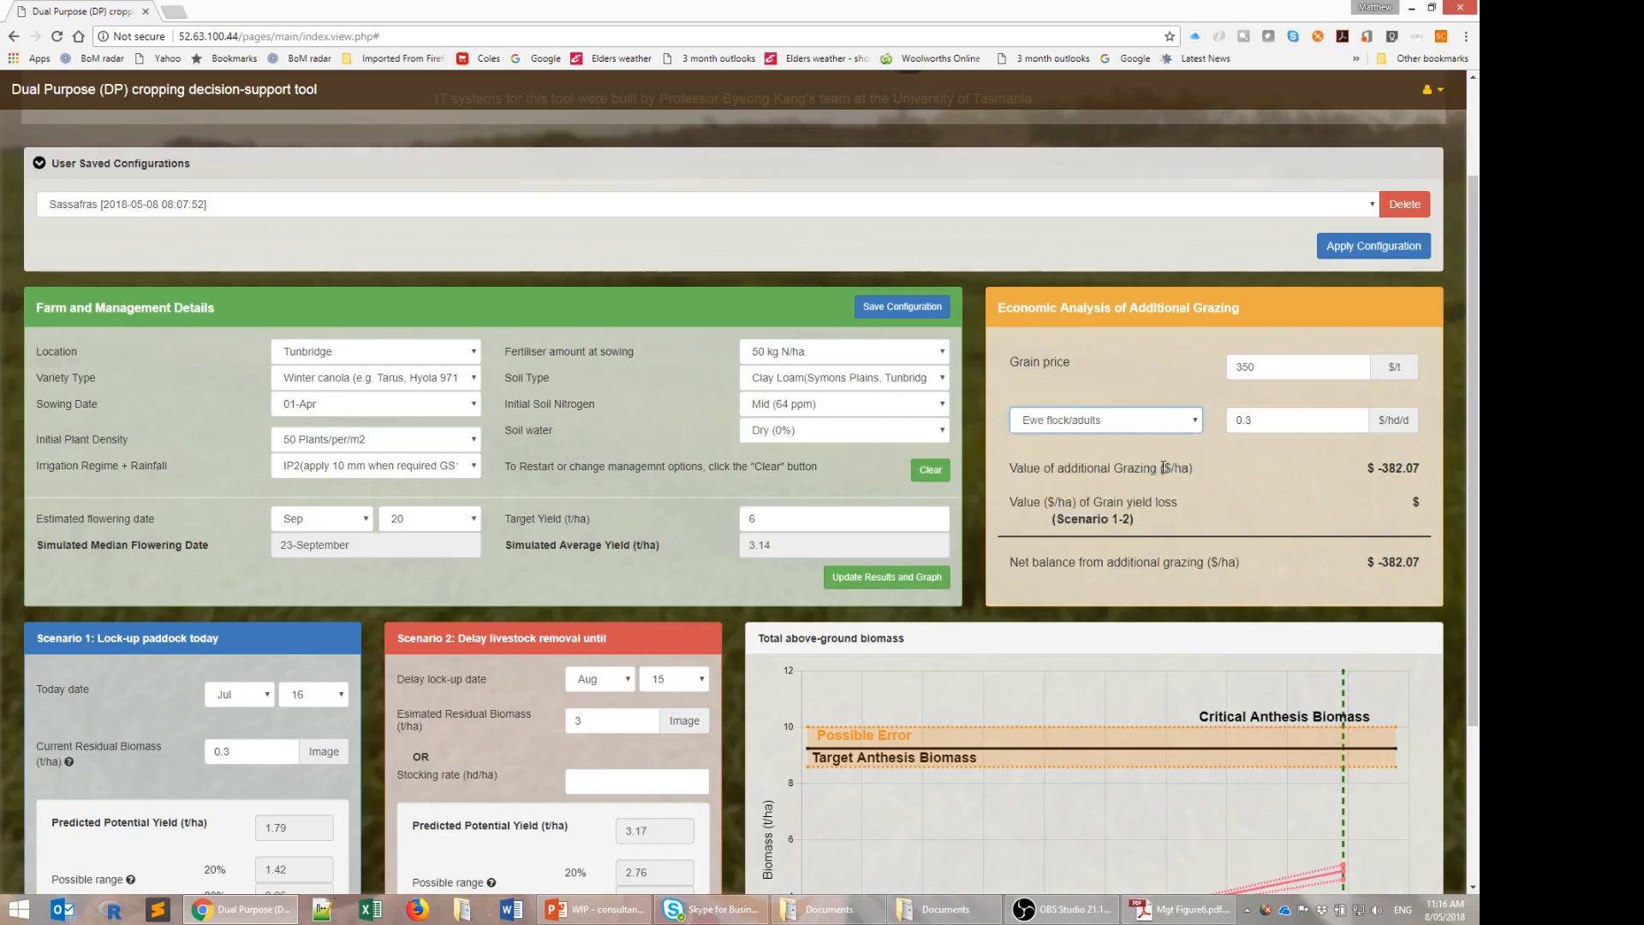
left_click(936, 583)
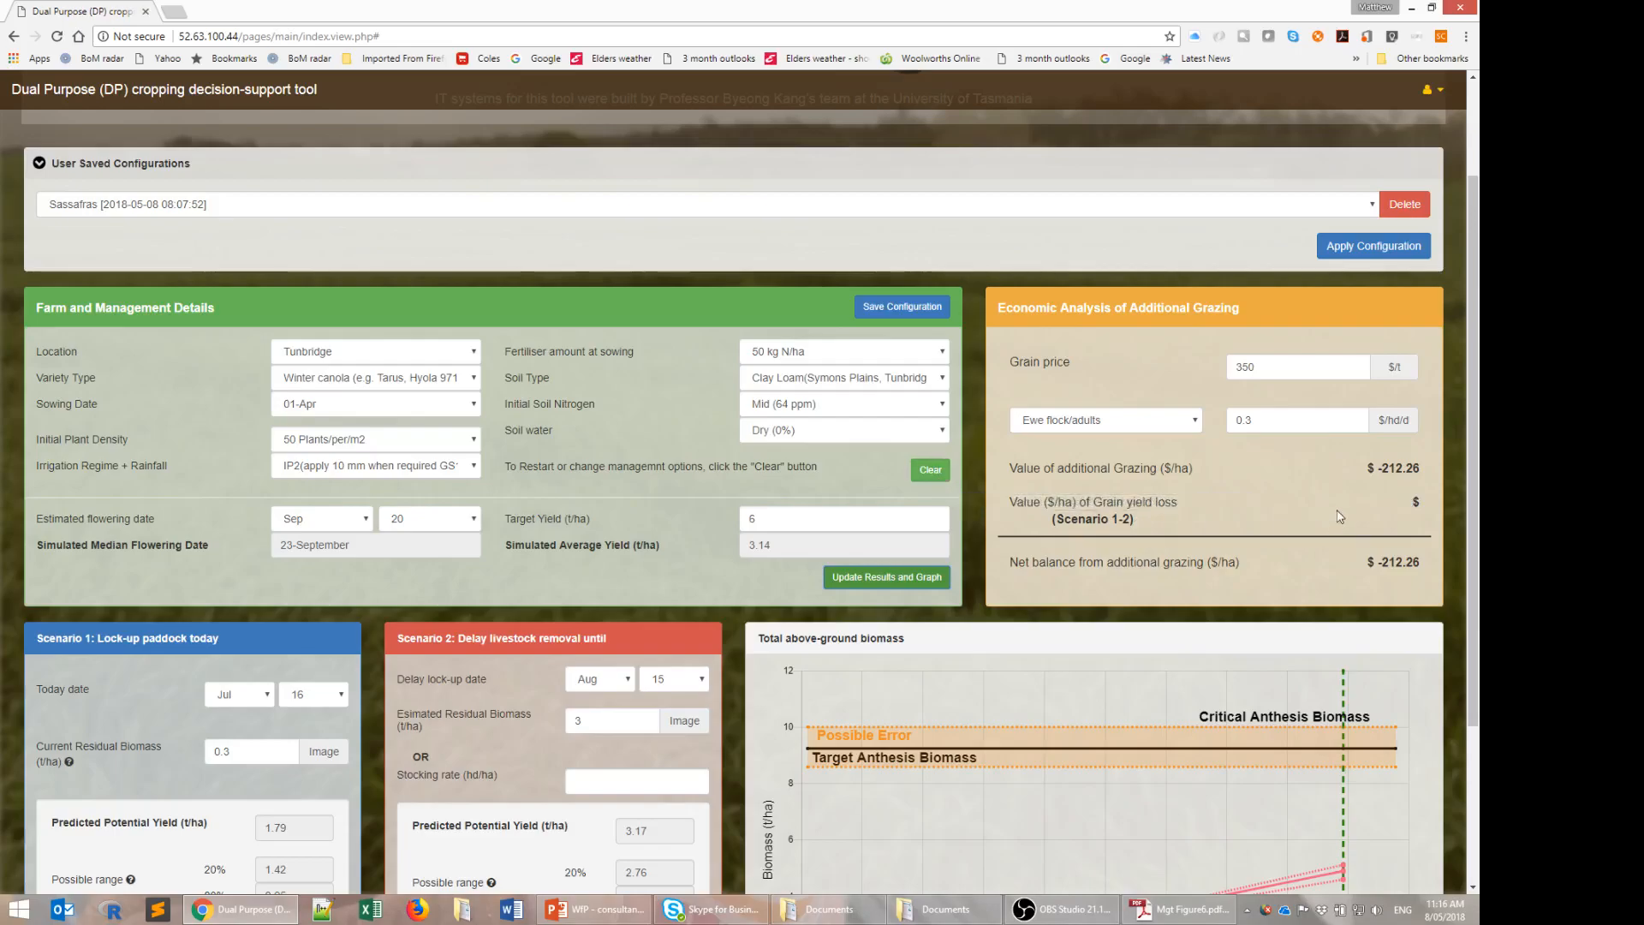
left_click(1275, 364)
left_click(1259, 420)
Clear the estimated residual biomass in Scenario 2 and set its stocking rate to 10 hd/ha.
scroll(1384, 555, "down", 3)
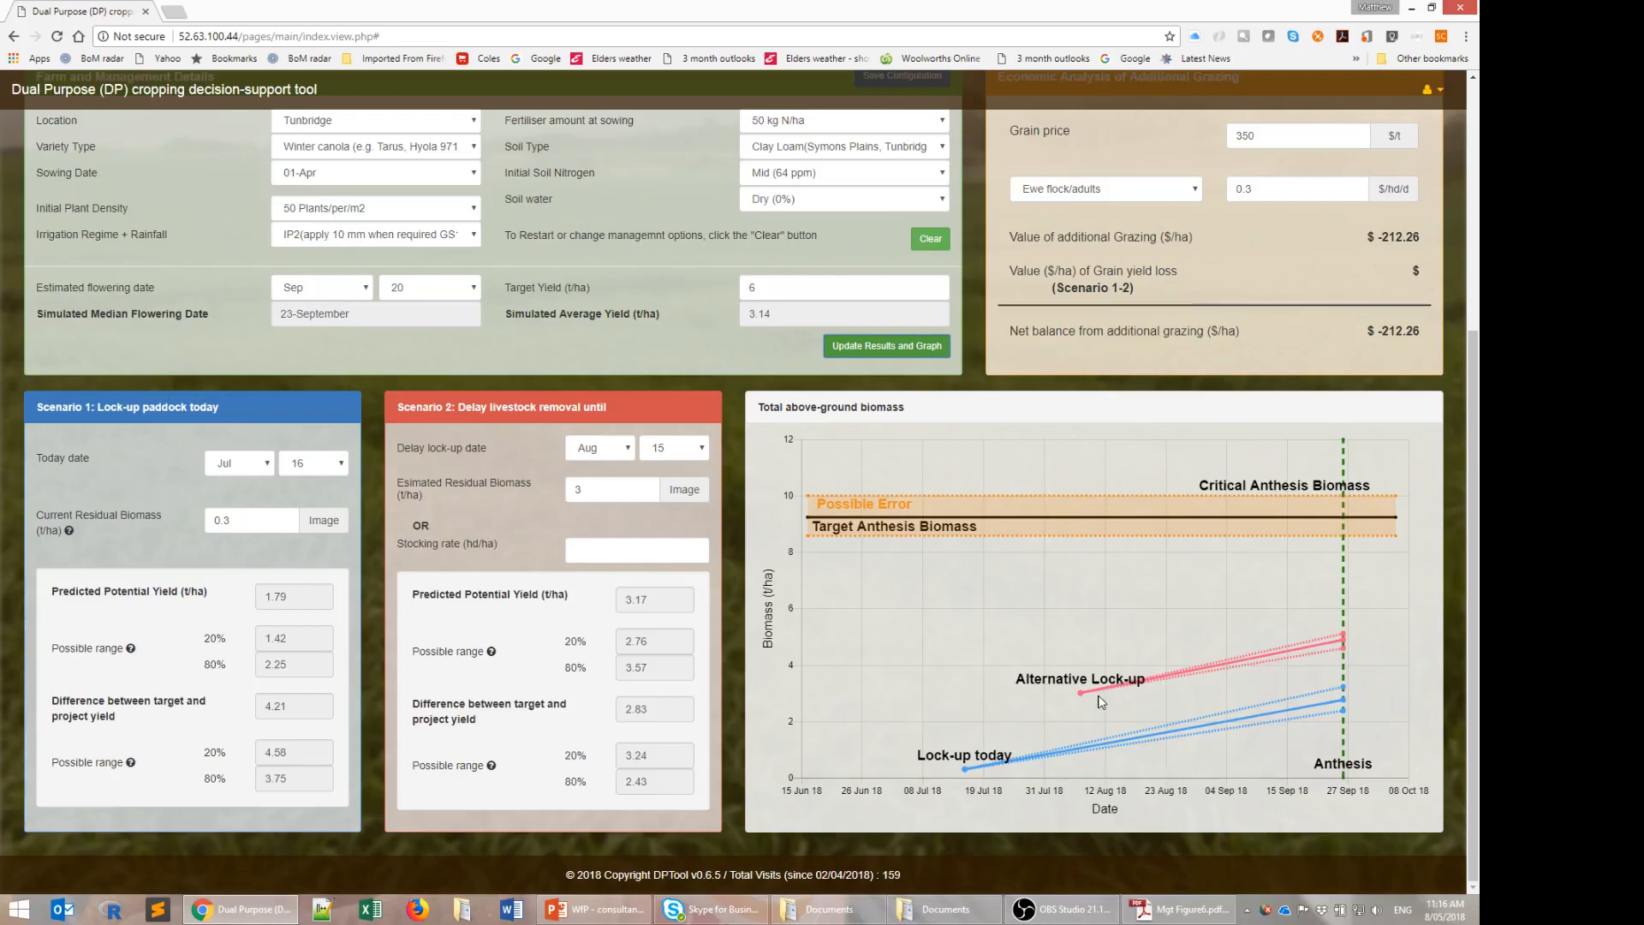
left_click(593, 494)
left_click(658, 558)
left_click(593, 490)
double_click(593, 490)
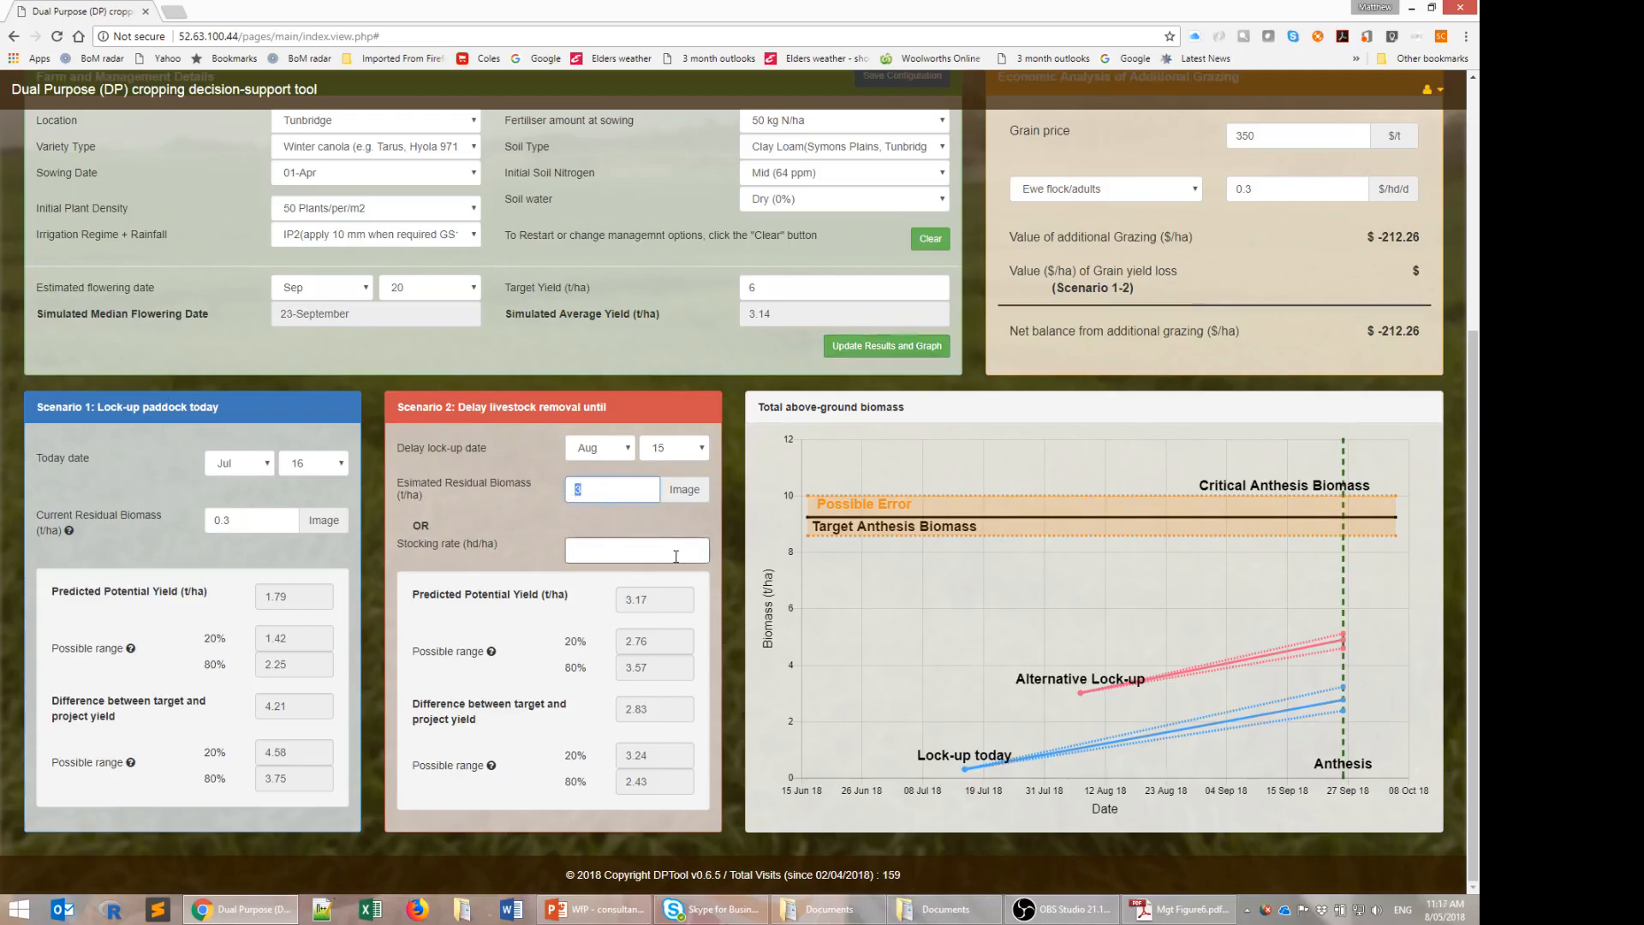
key("BackSpace")
left_click(609, 549)
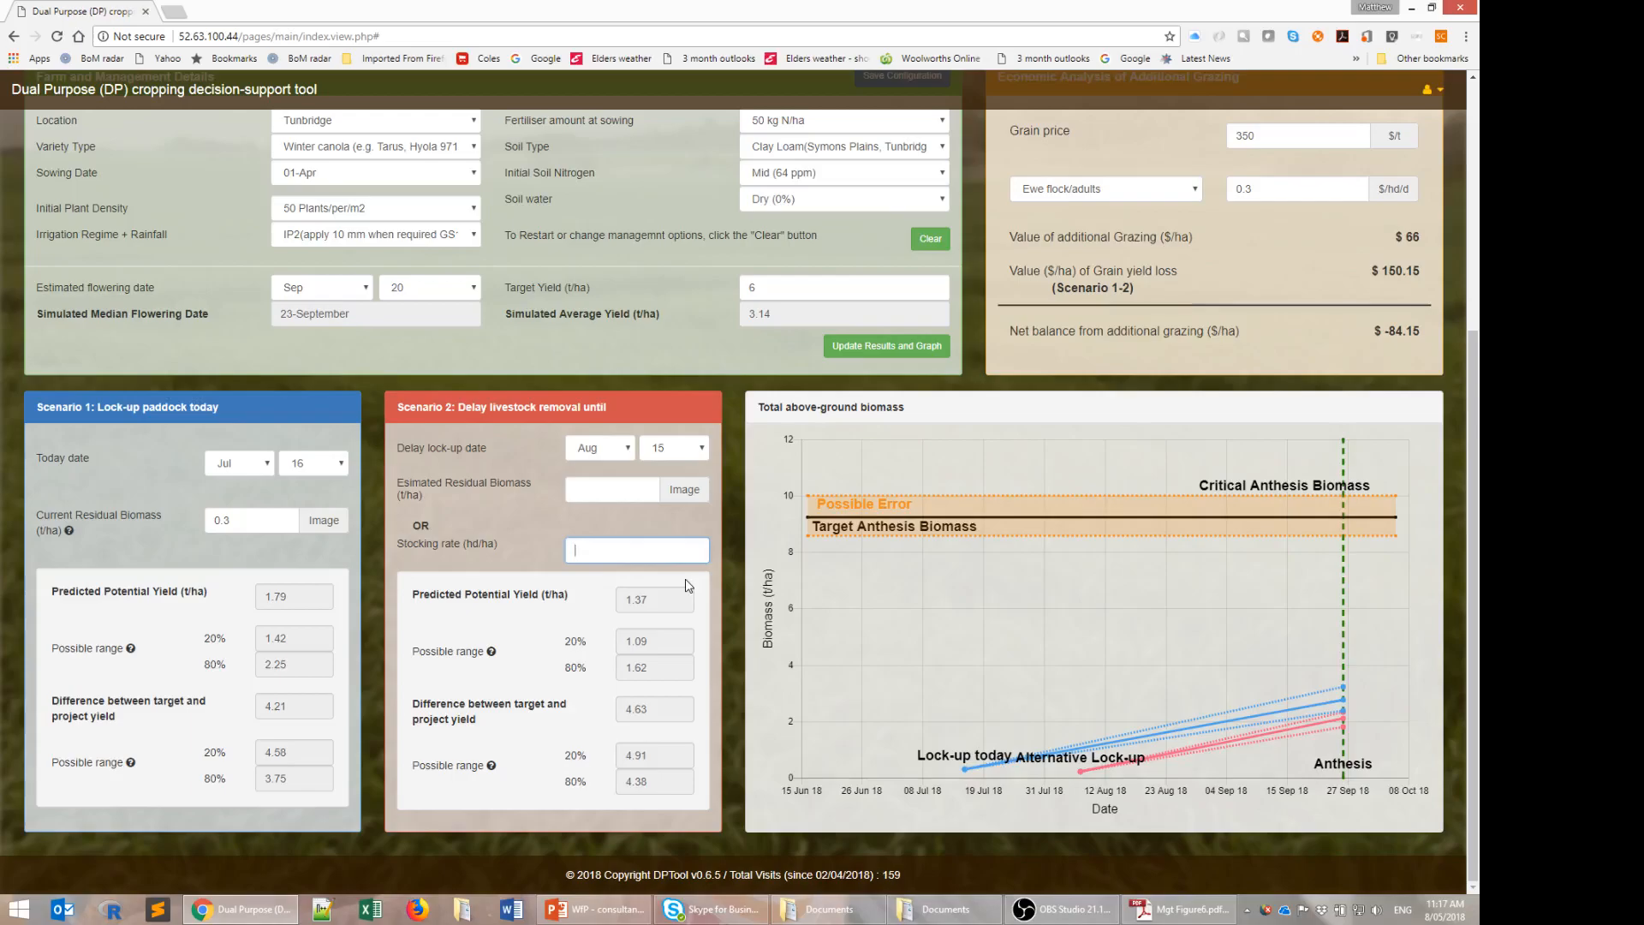
type("10")
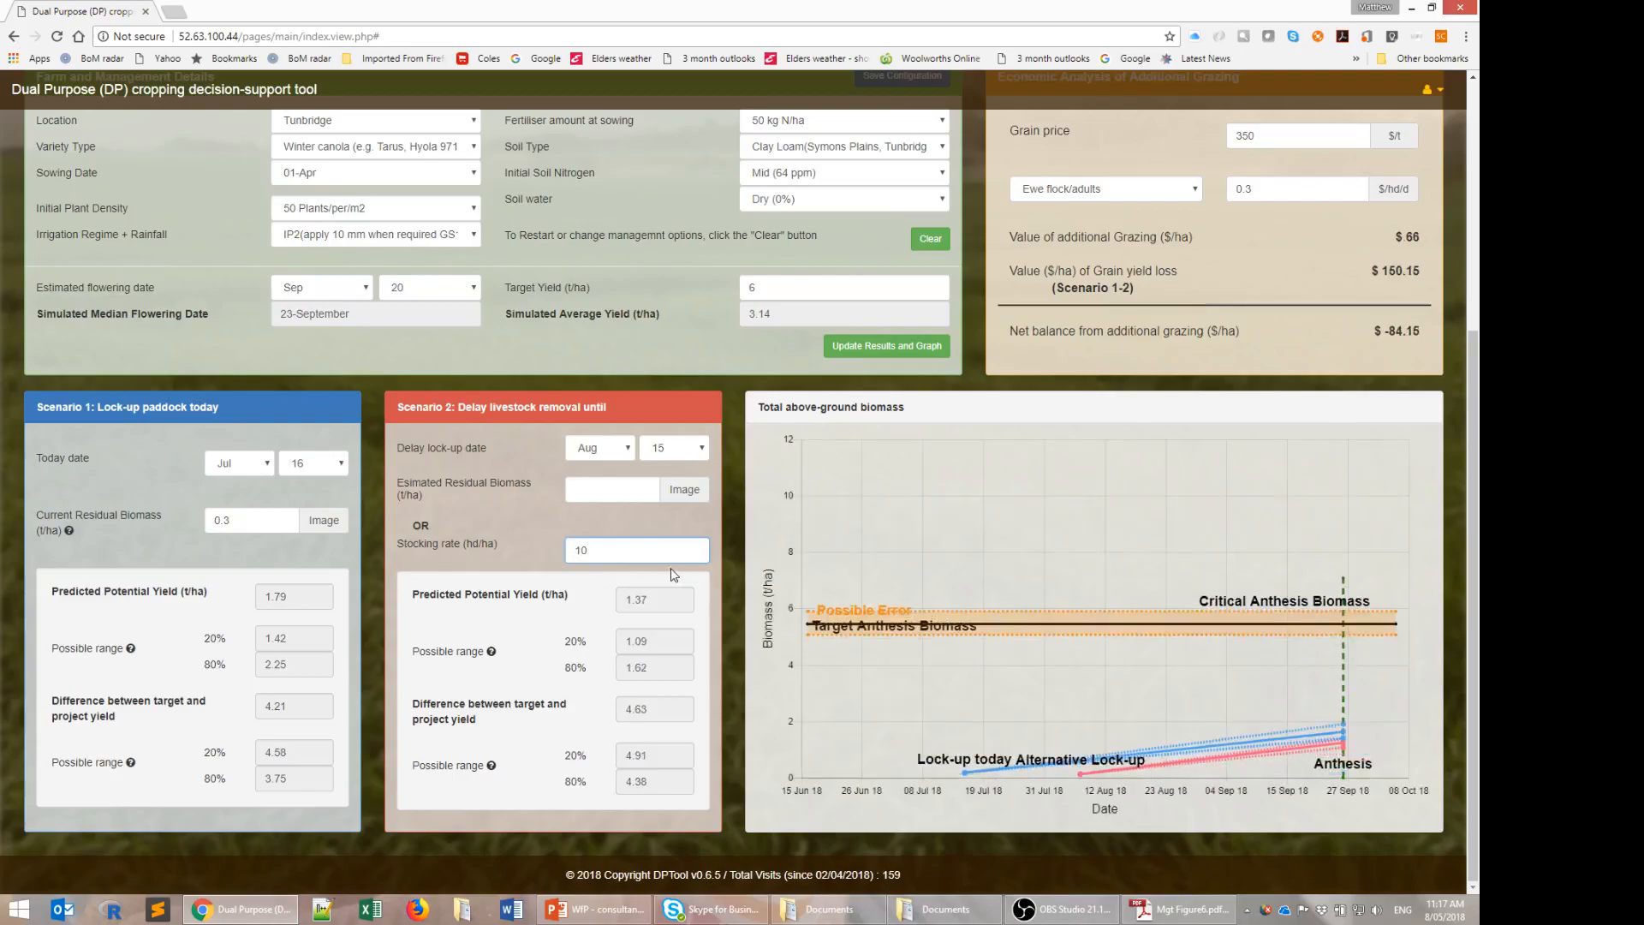
Set the livestock class in the economic analysis to Prime Lambs and update the results and graph.
scroll(1197, 337, "up", 1)
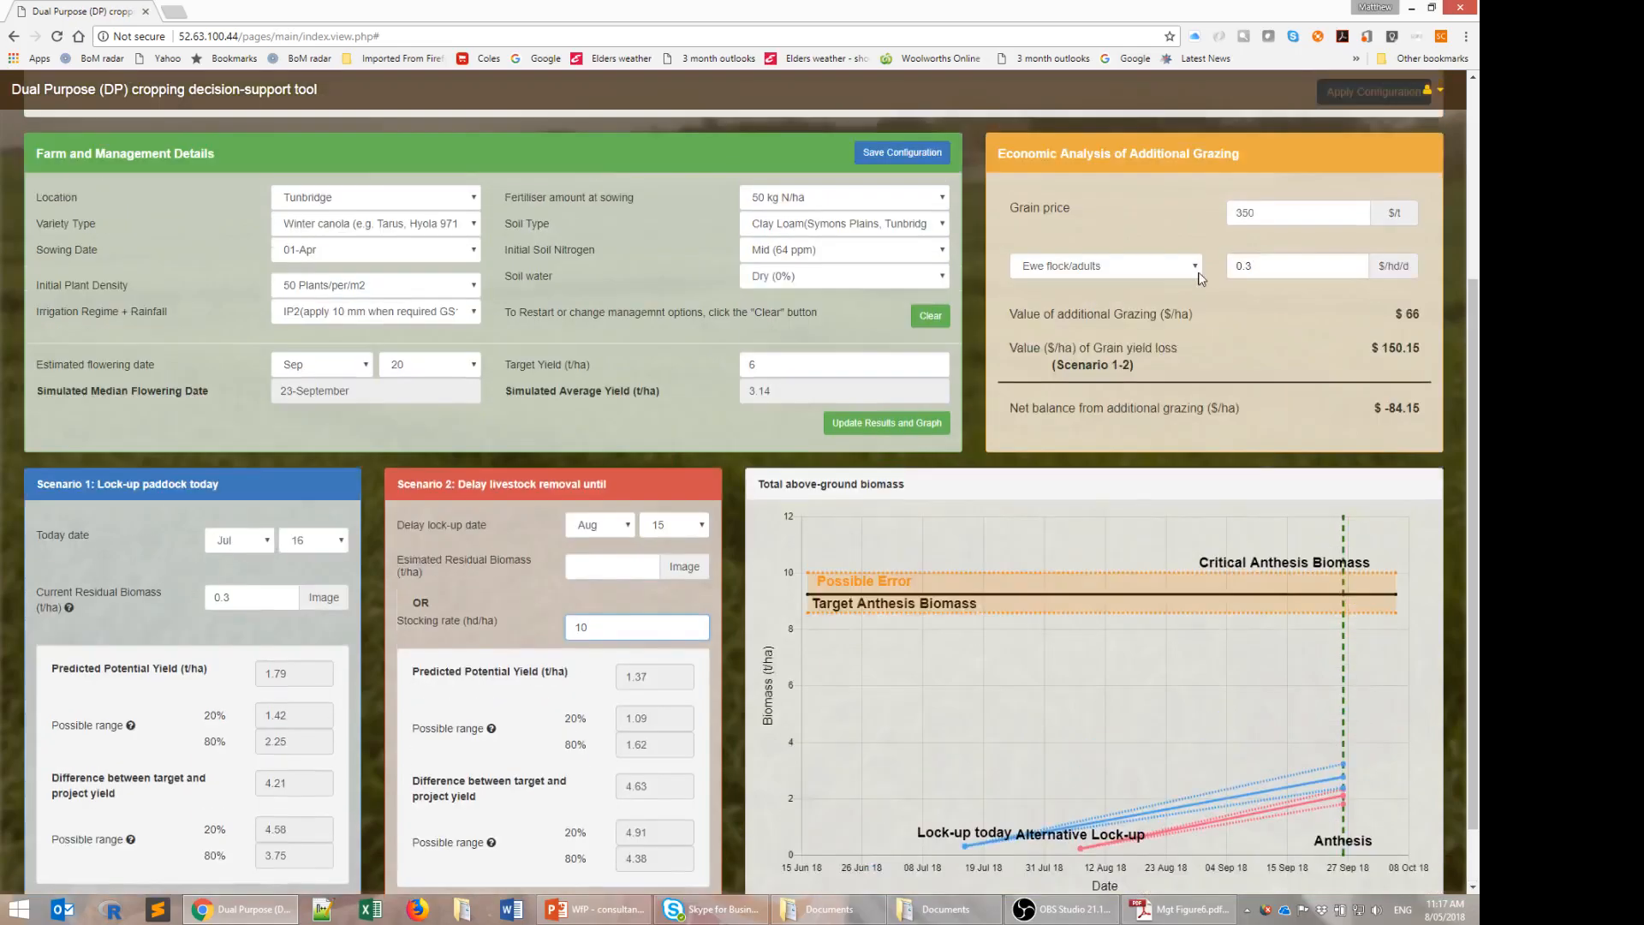
left_click(1199, 272)
left_click(1152, 298)
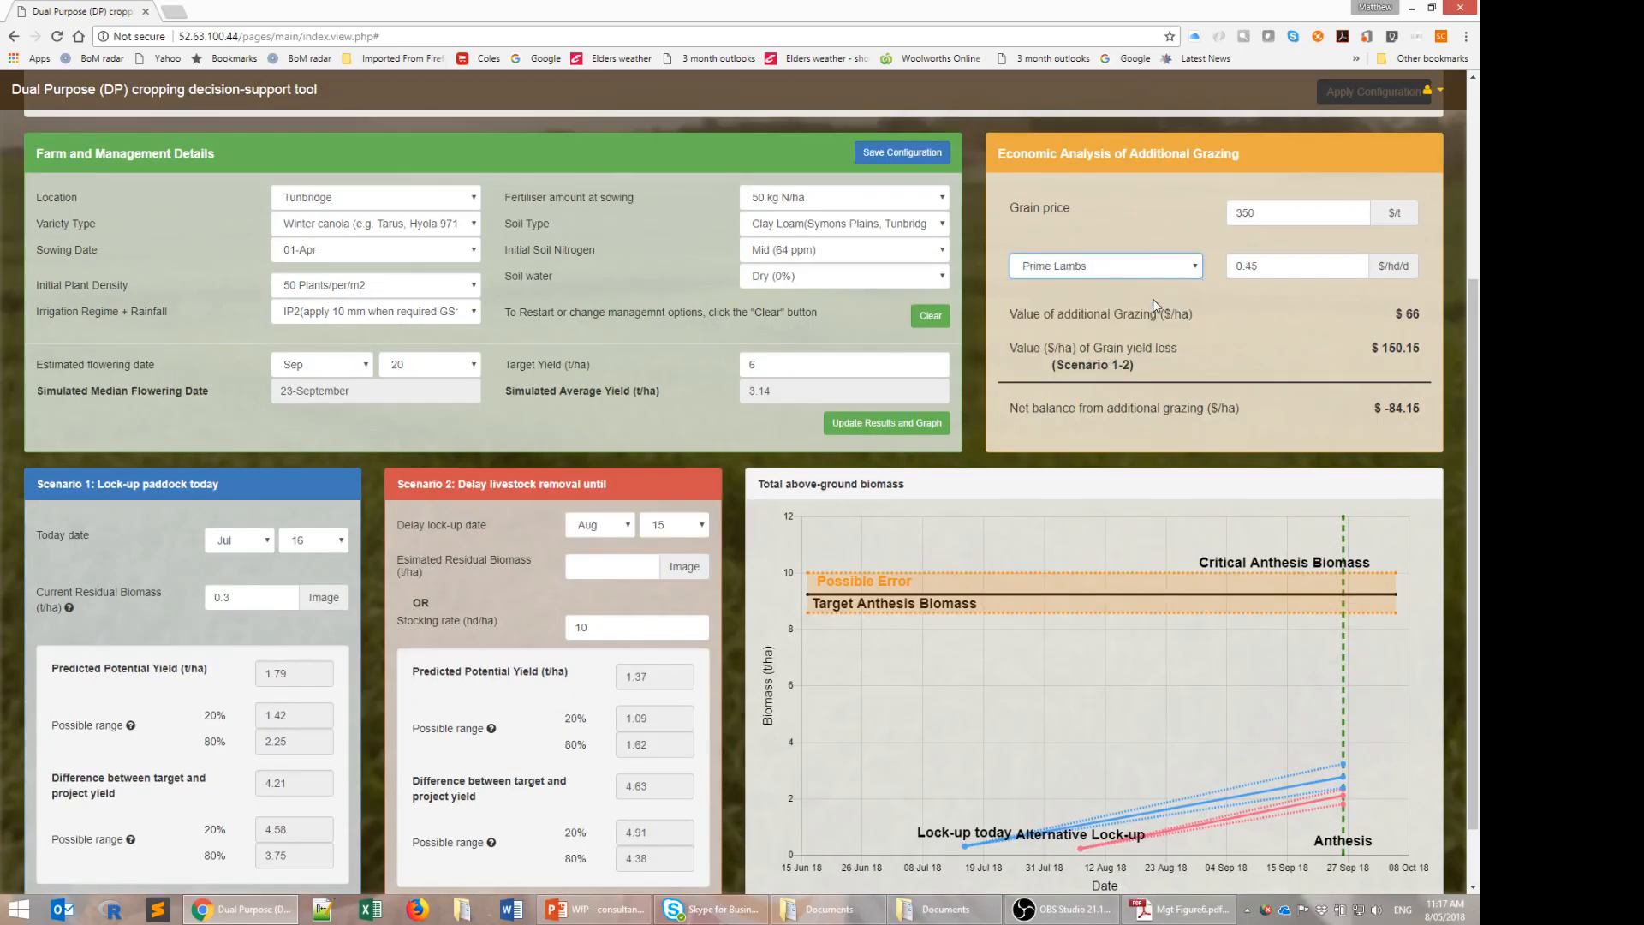
left_click(916, 423)
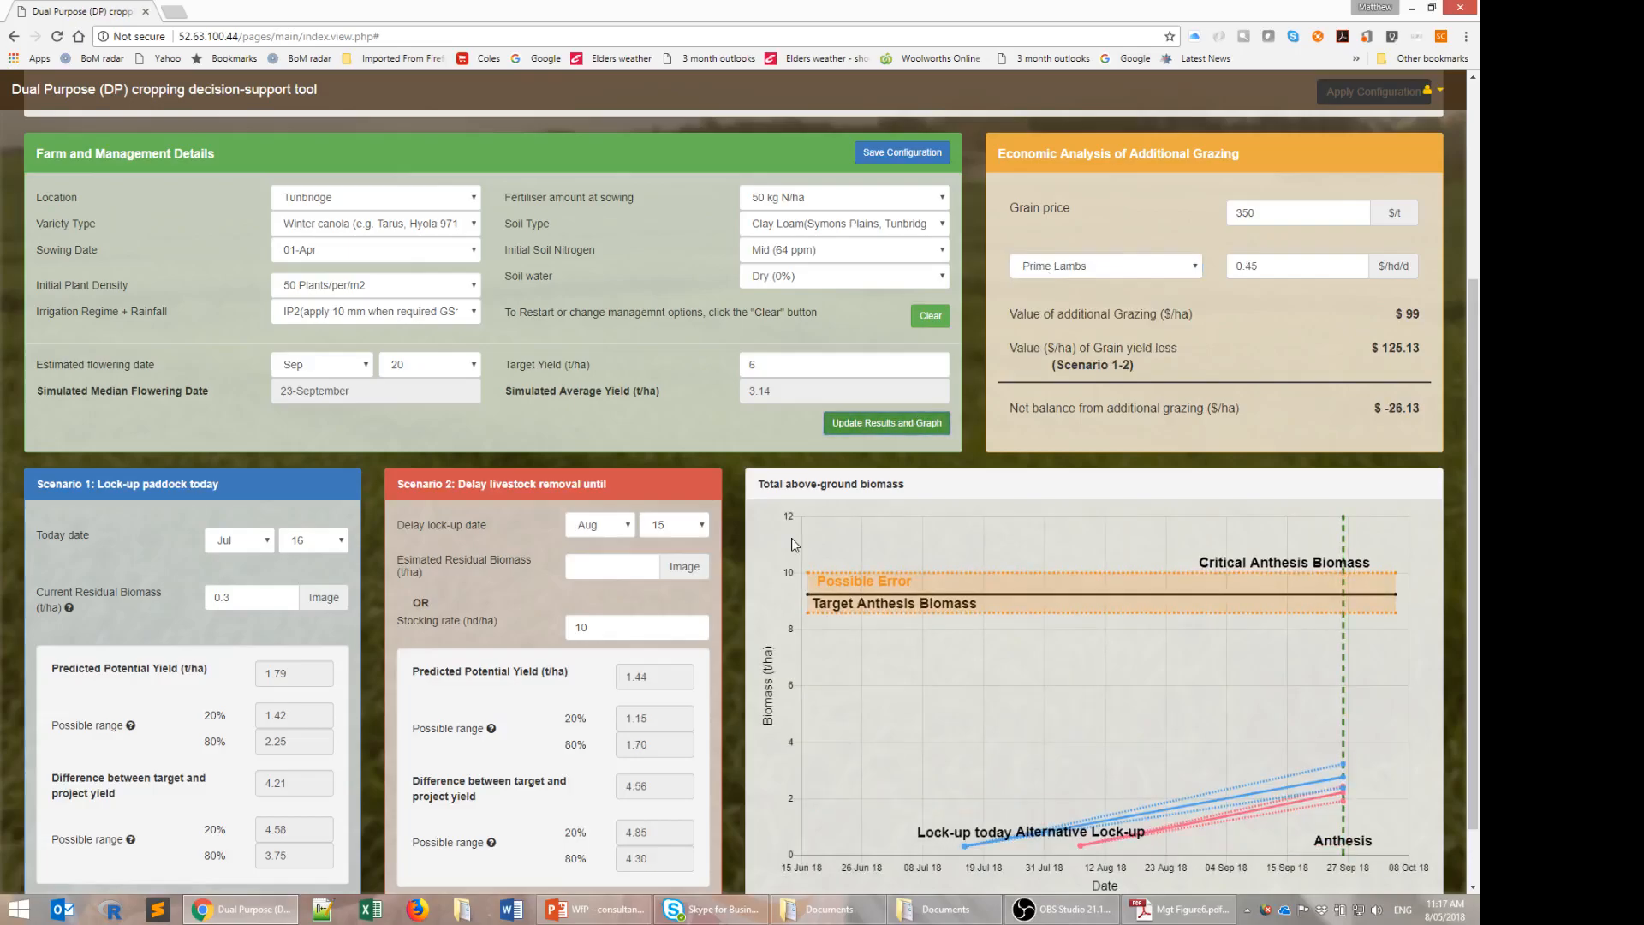
Compare the projected biomass of both lock-up scenarios at anthesis on the graph and review the economic analysis.
scroll(1147, 748, "down", 1)
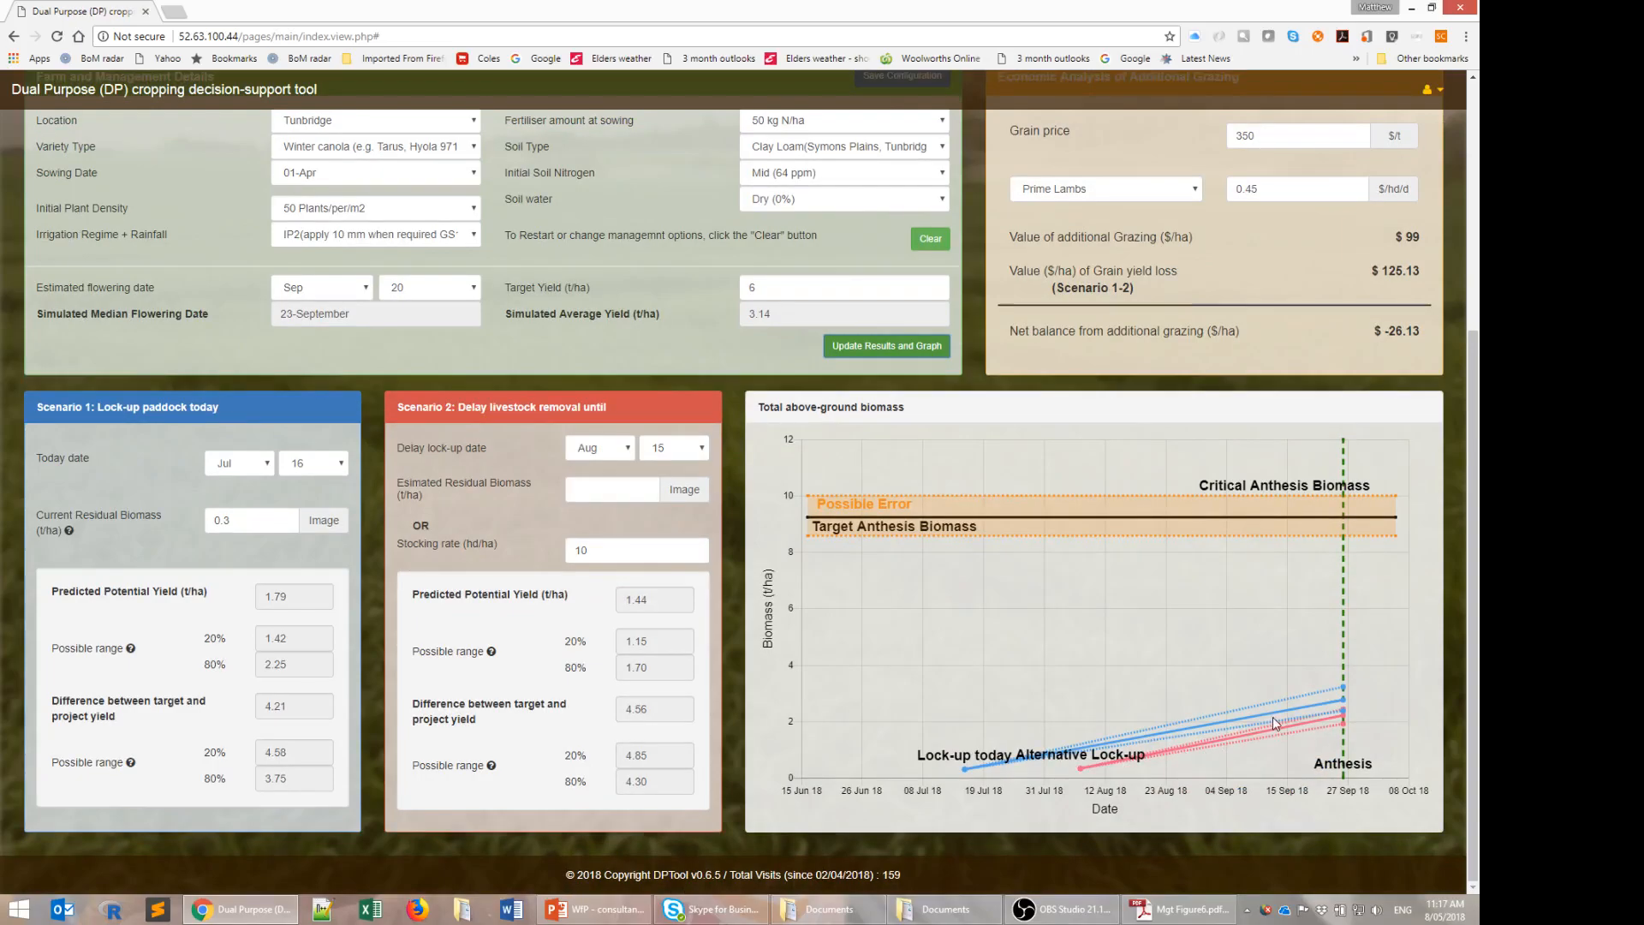
left_click(598, 549)
left_click(612, 485)
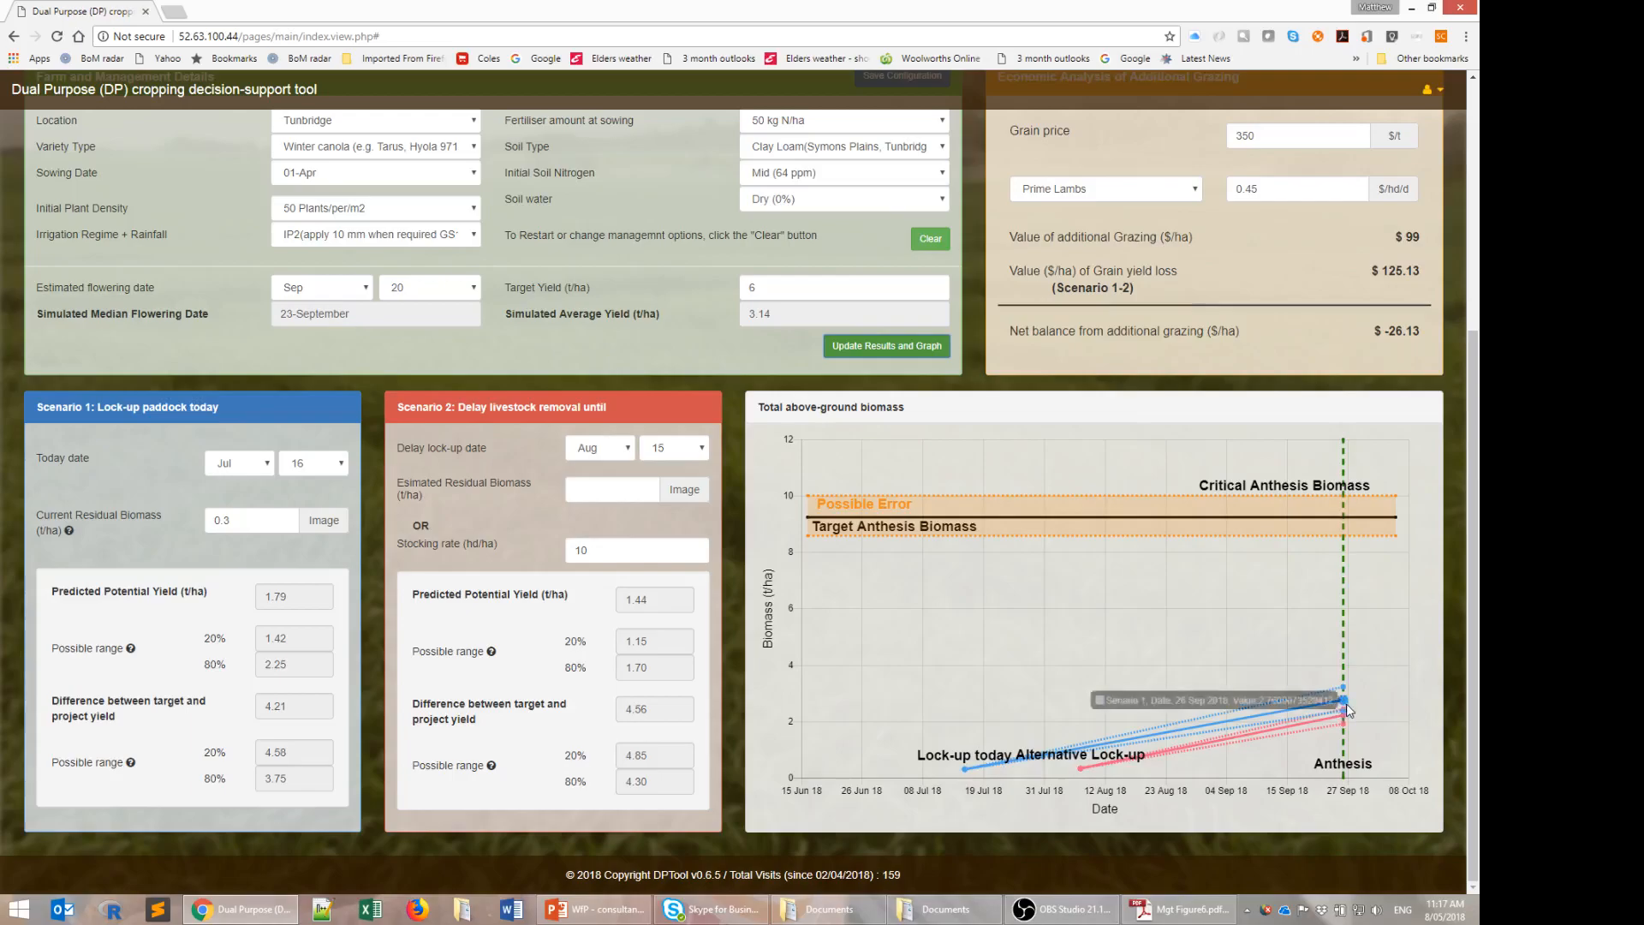
mouse_move(1345, 704)
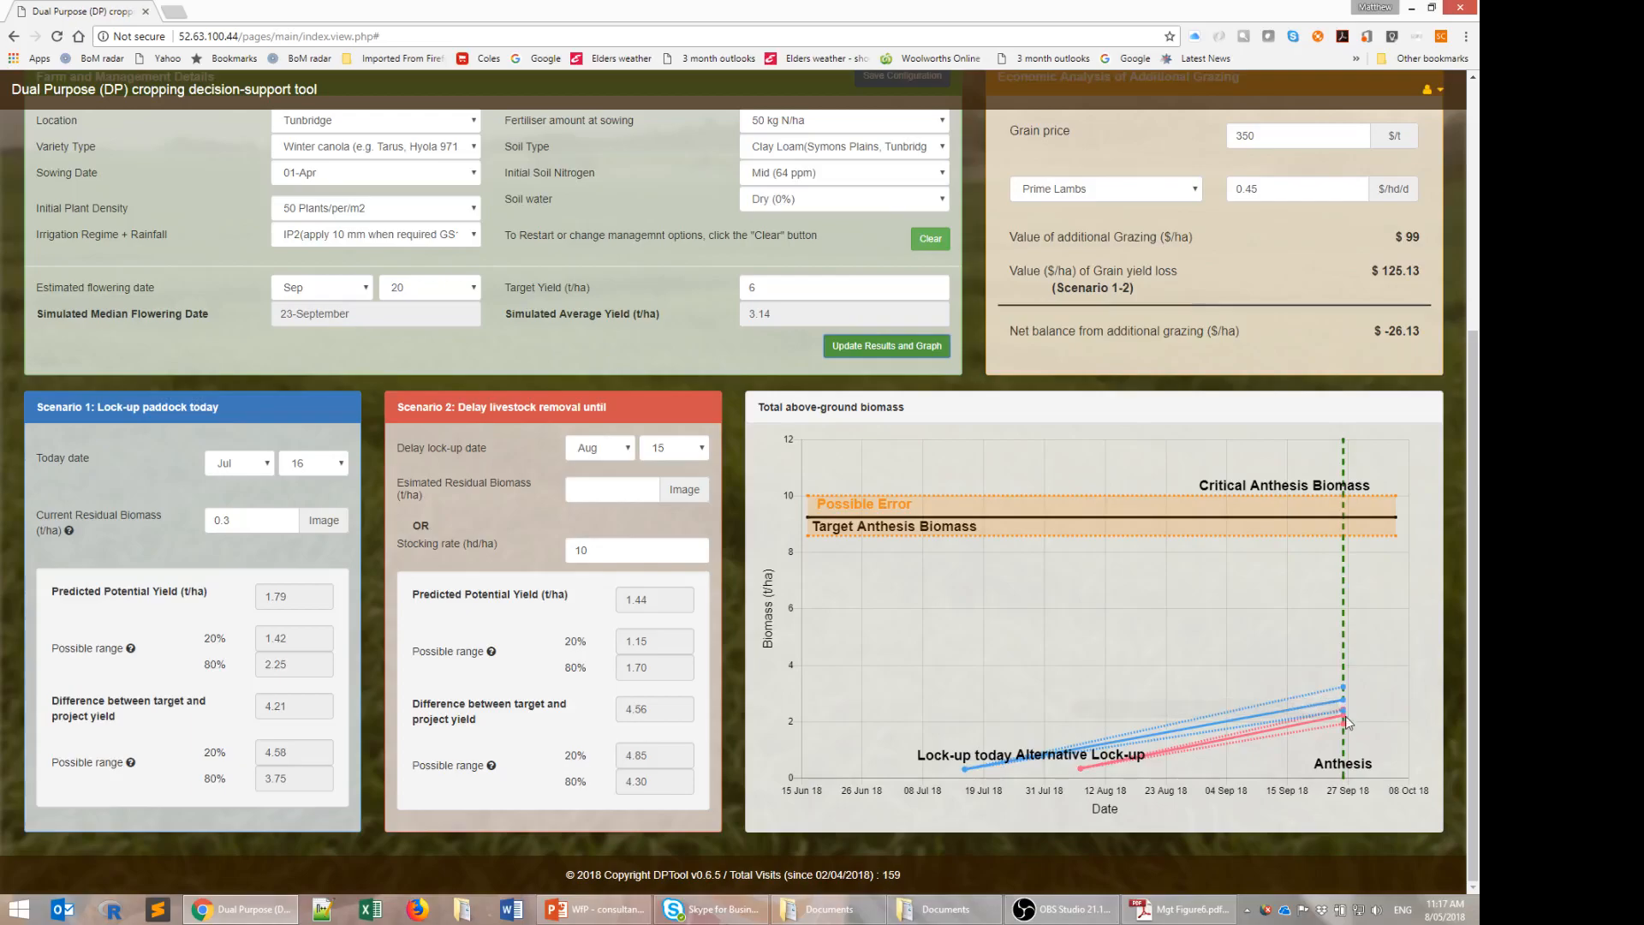
scroll(1333, 691, "up", 3)
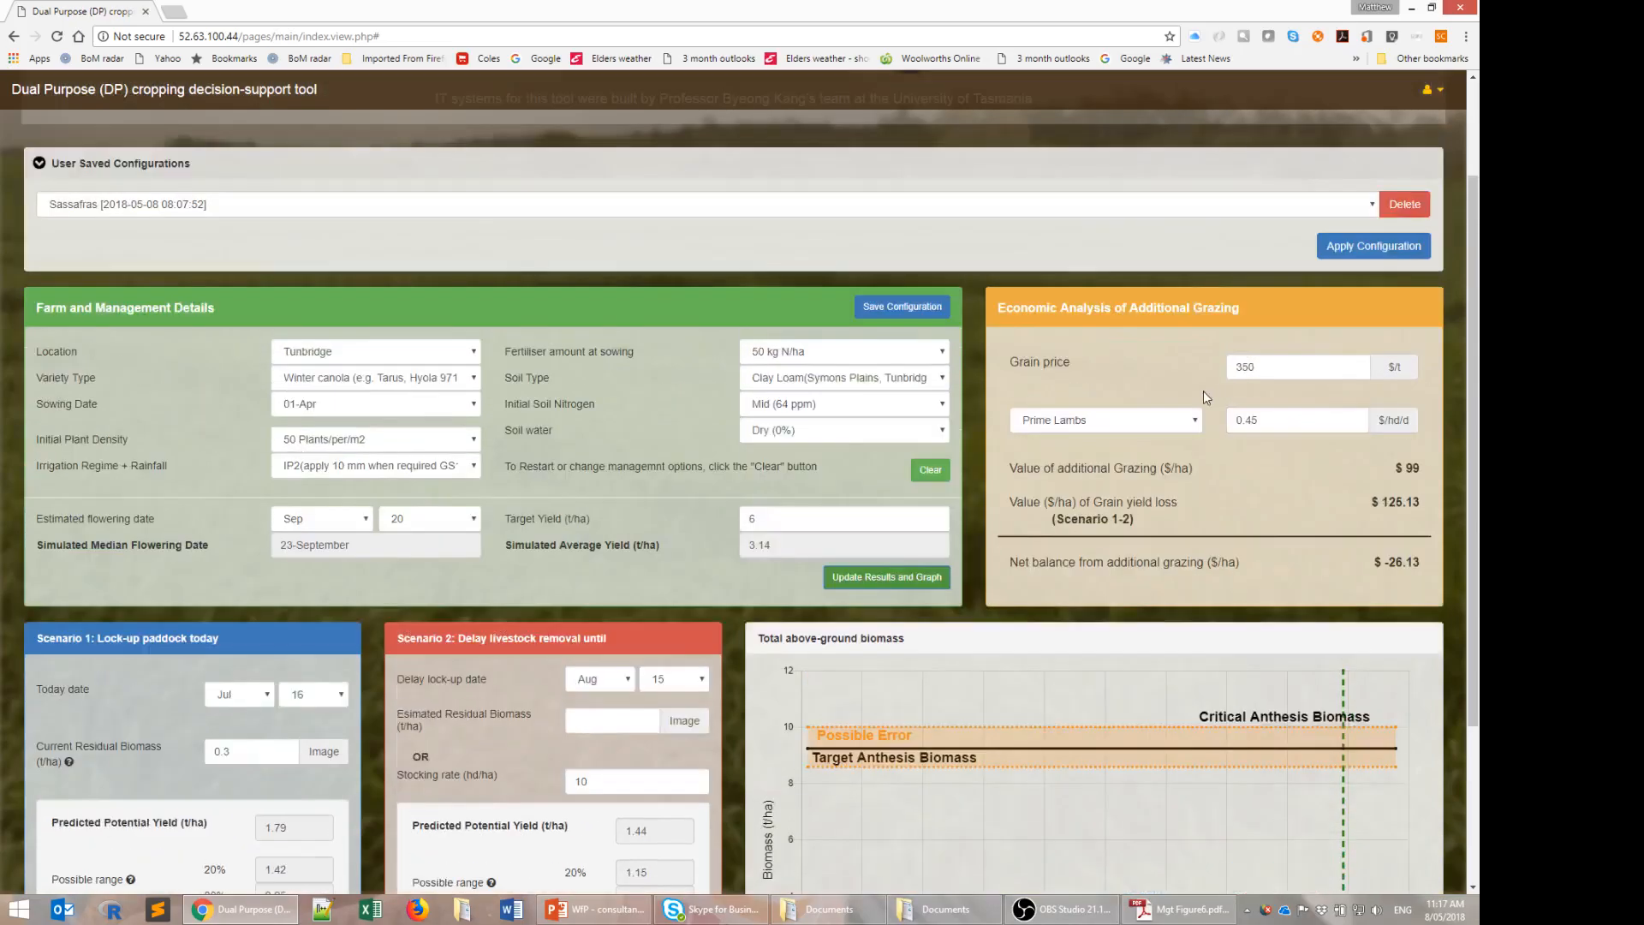